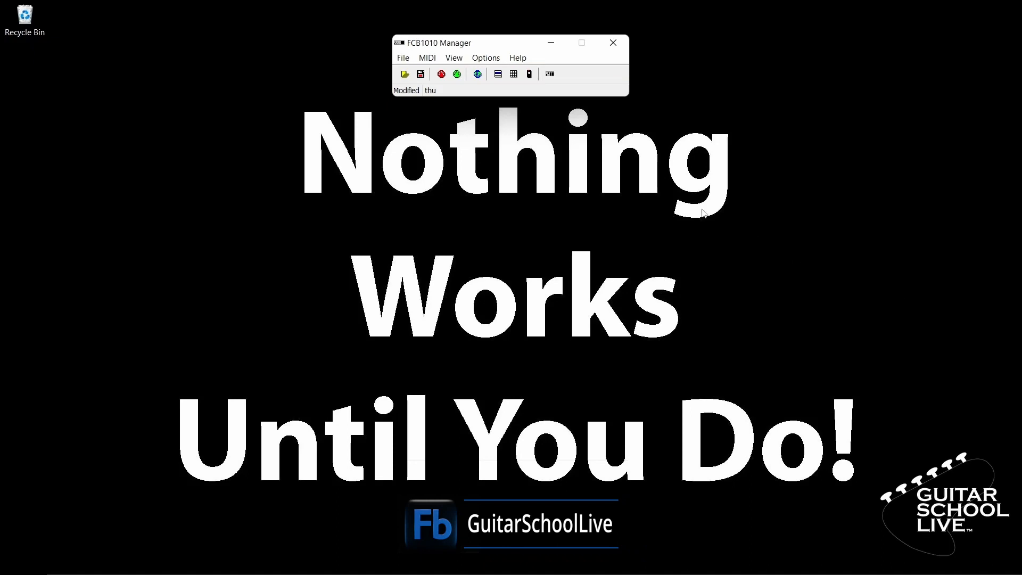
Step: Review the MIDI input device settings for 2- Focusrite USB MIDI and accept them
{"action": "left_click", "coordinate": [496, 59]}
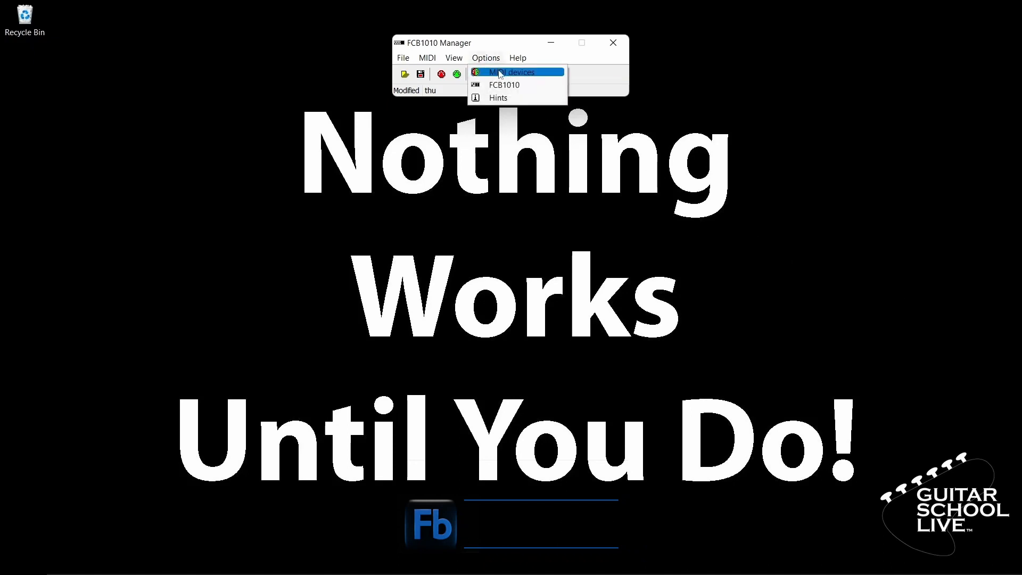
{"action": "left_click", "coordinate": [501, 73]}
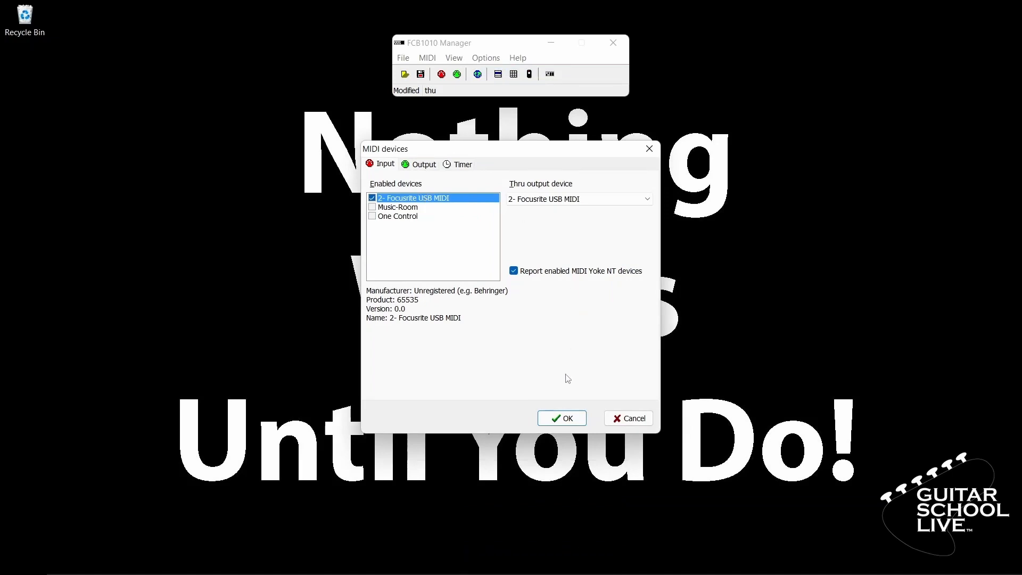
{"action": "left_click", "coordinate": [566, 418]}
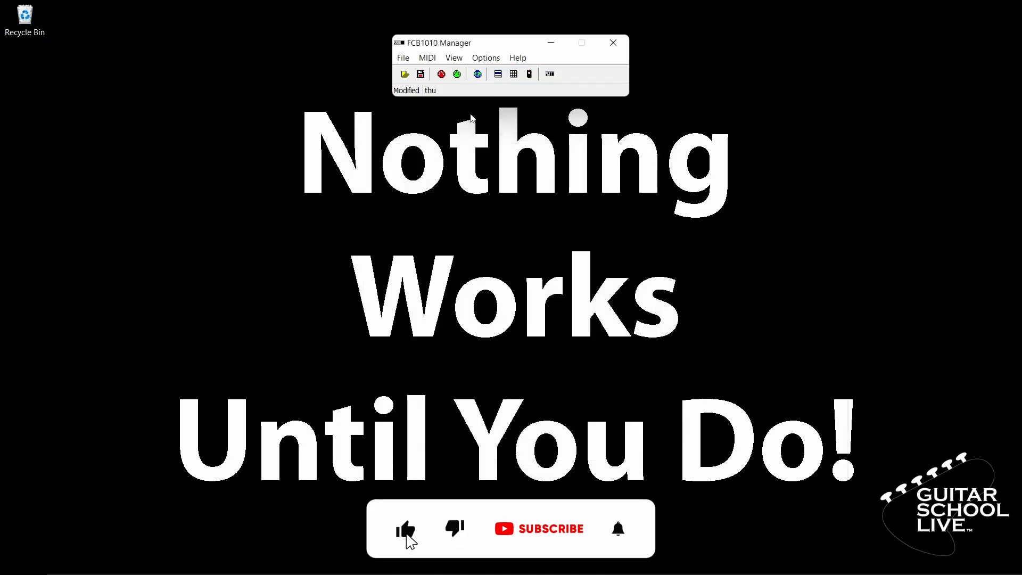
Step: Open the presets table and enable PC 1 for presets 0:1 through 0:5
{"action": "left_click", "coordinate": [455, 58]}
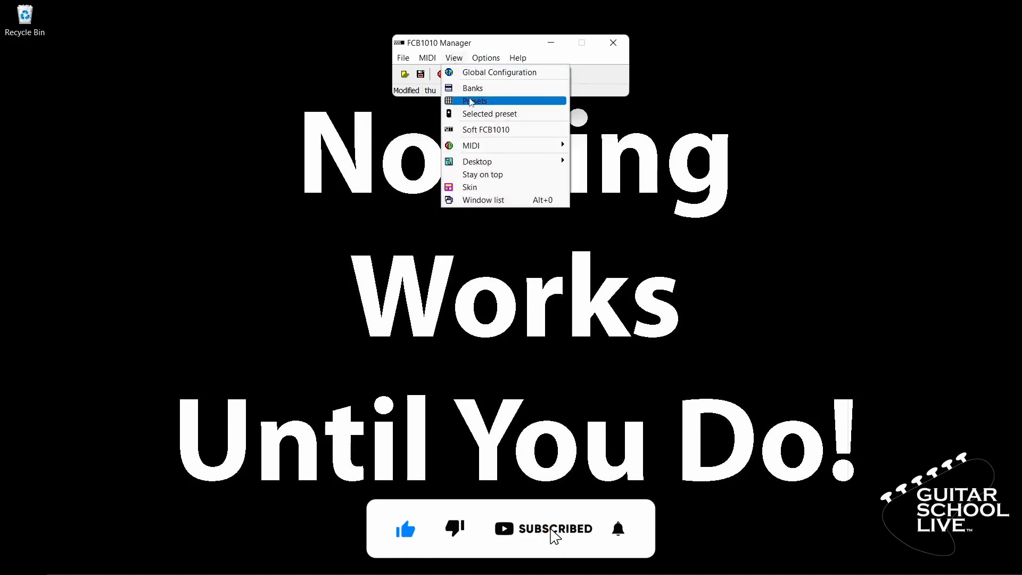
{"action": "left_click", "coordinate": [471, 101]}
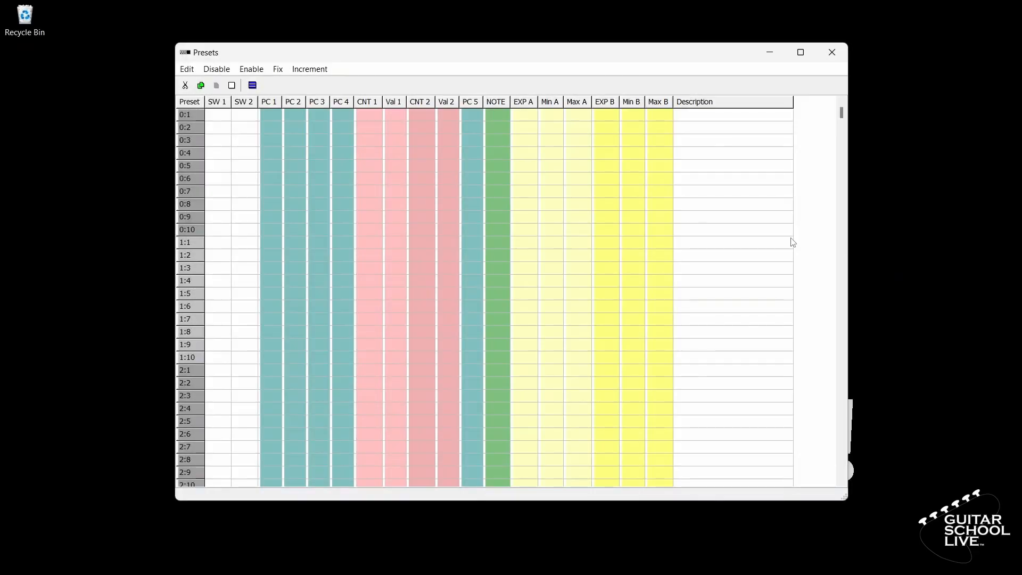
{"action": "left_click", "coordinate": [252, 117]}
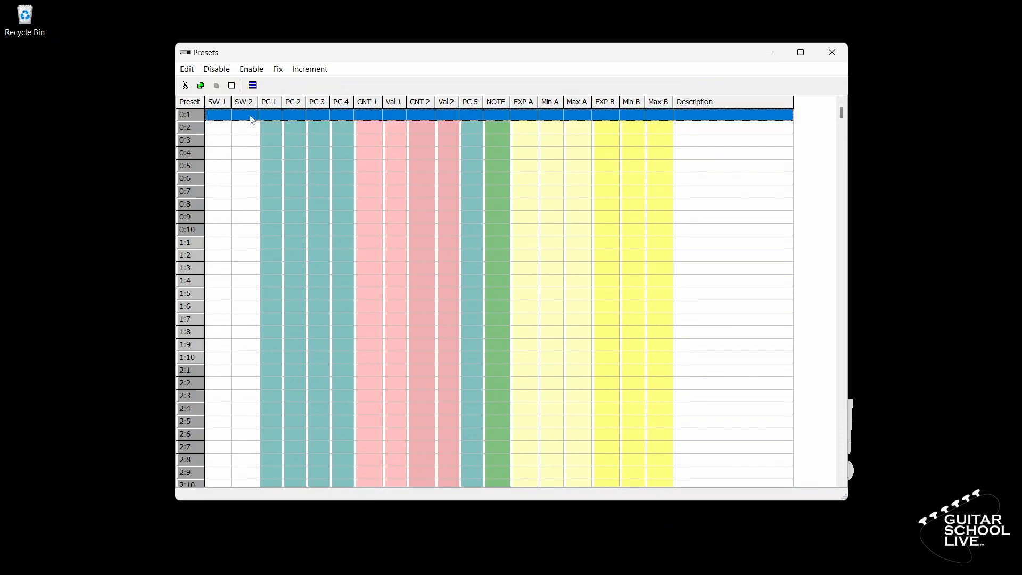
{"action": "left_click_drag", "start_coordinate": [252, 118], "coordinate": [252, 166]}
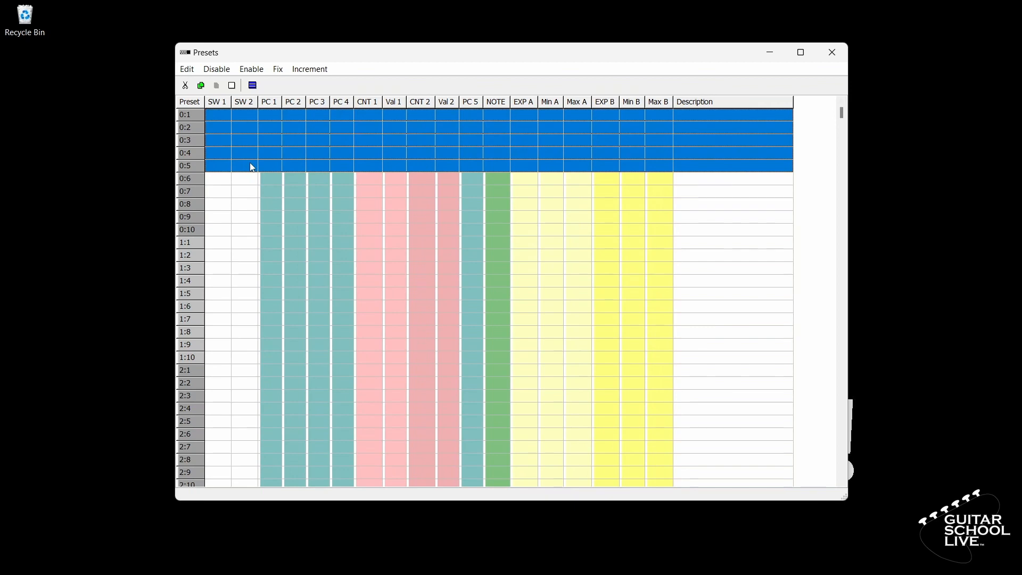
{"action": "left_click", "coordinate": [251, 71]}
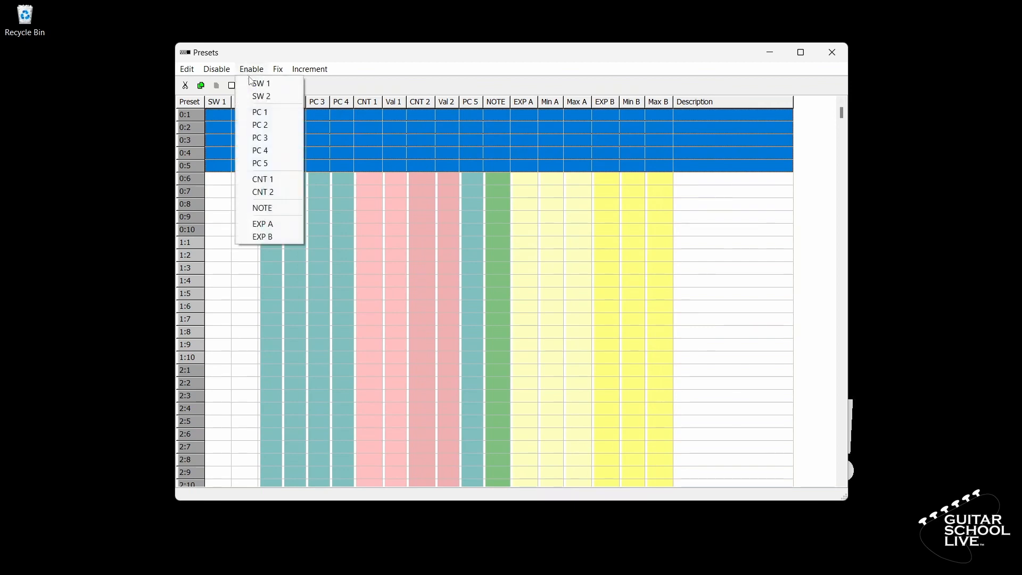
{"action": "left_click", "coordinate": [265, 114]}
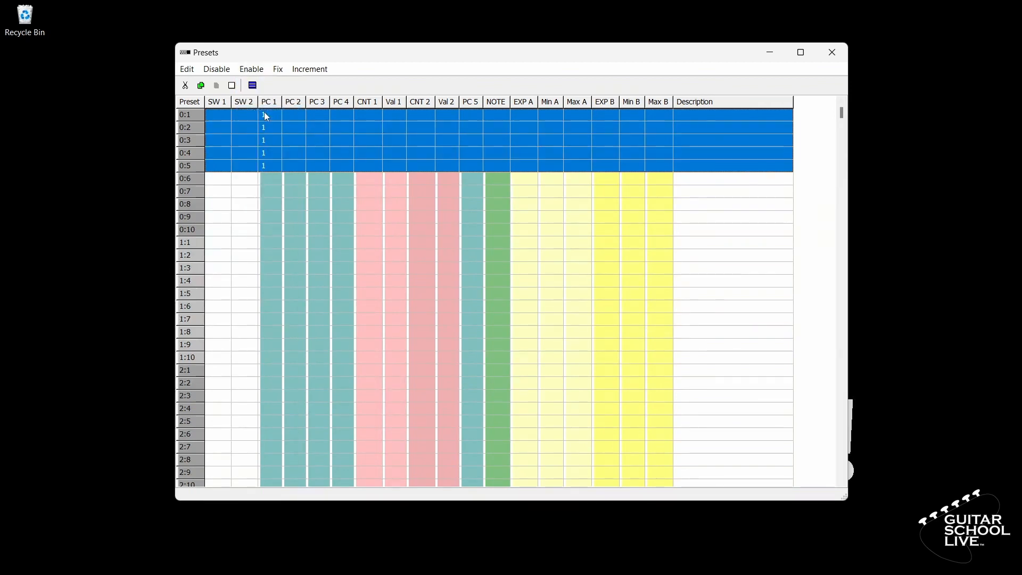
Step: Increment the PC 1 values of presets 0:1 through 0:5, using 1 as the first value
{"action": "left_click", "coordinate": [311, 70]}
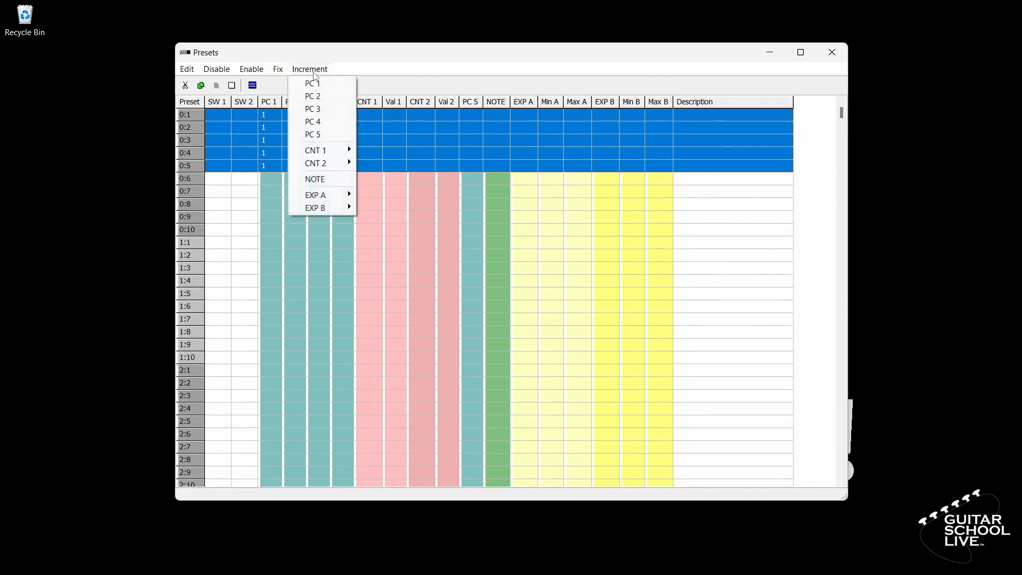
{"action": "left_click", "coordinate": [315, 82]}
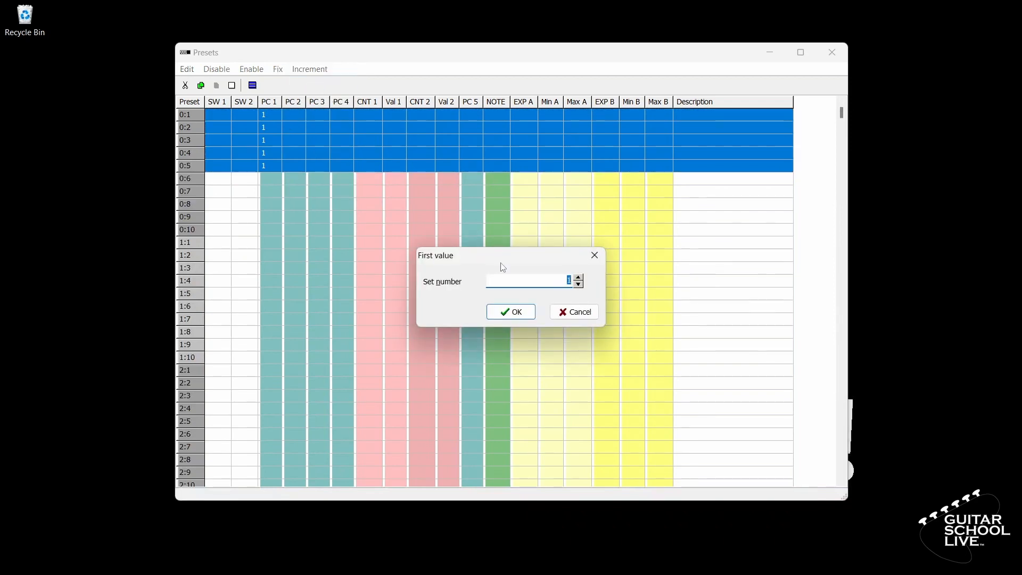
{"action": "left_click", "coordinate": [562, 282]}
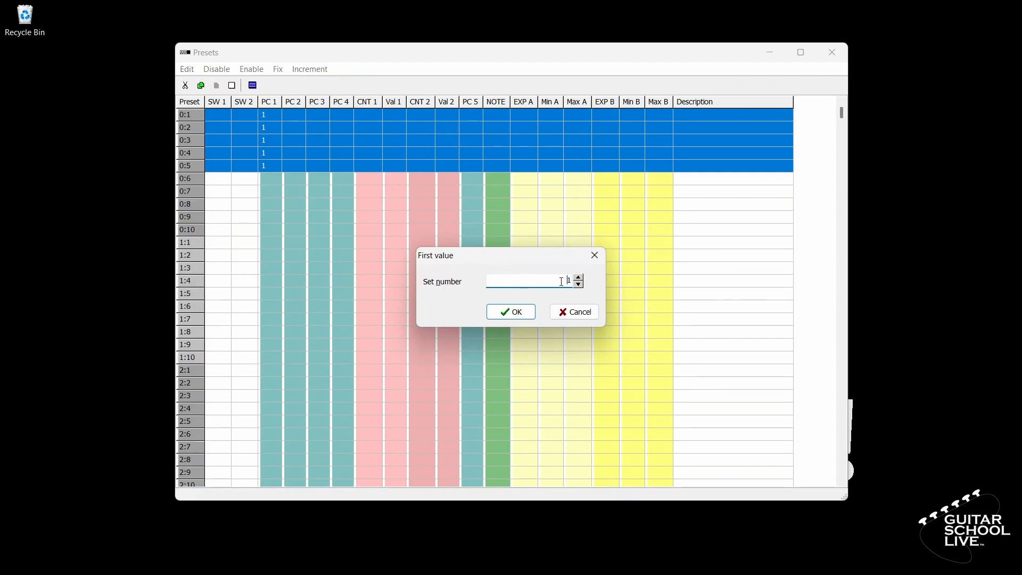
{"action": "left_click", "coordinate": [520, 313]}
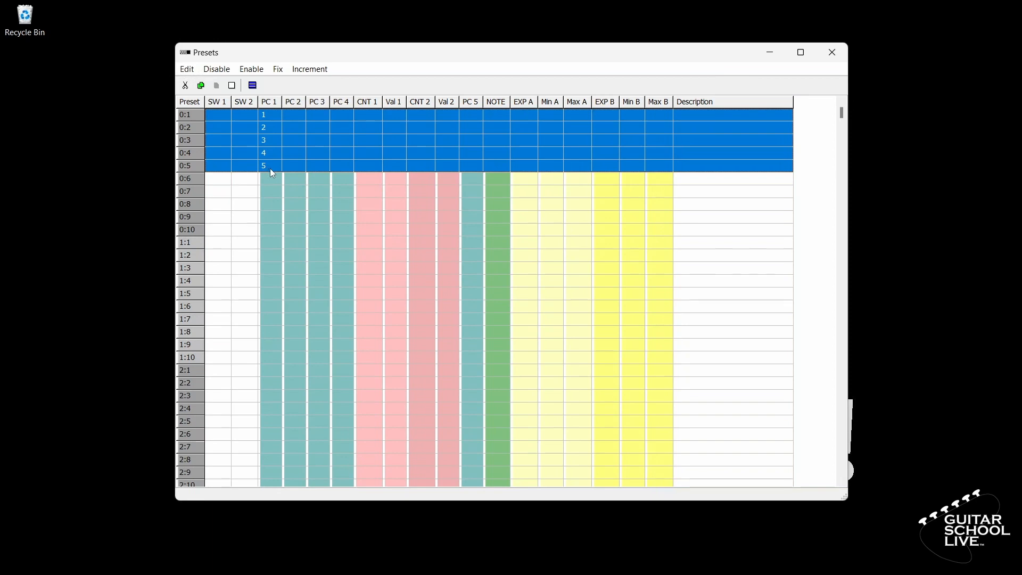
Step: Enable NOTE for presets 0:6 through 0:10 and increment its values starting from 6
{"action": "left_click", "coordinate": [297, 180]}
{"action": "left_click_drag", "start_coordinate": [296, 177], "coordinate": [295, 228]}
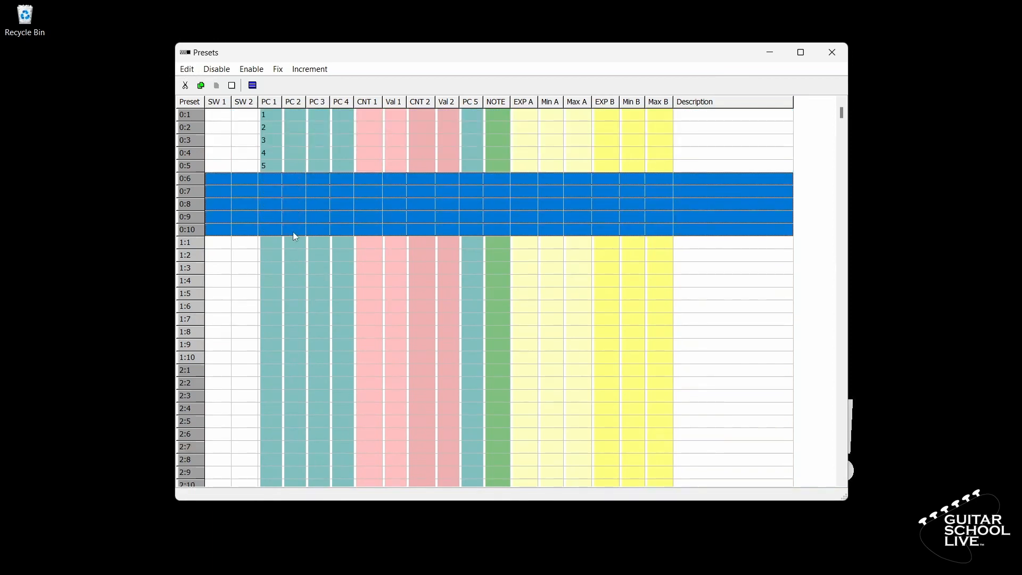
{"action": "left_click", "coordinate": [248, 69]}
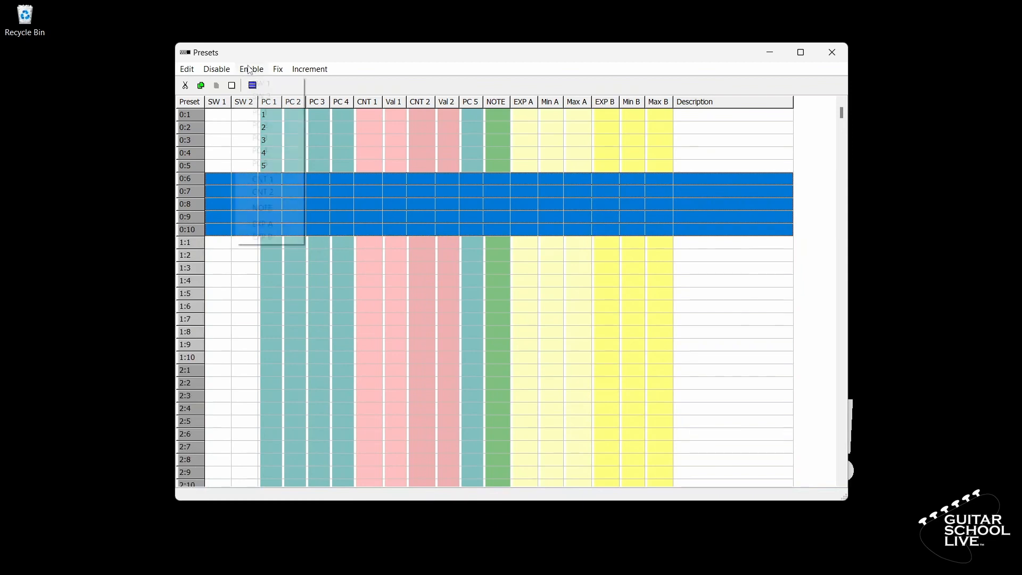
{"action": "left_click", "coordinate": [276, 209]}
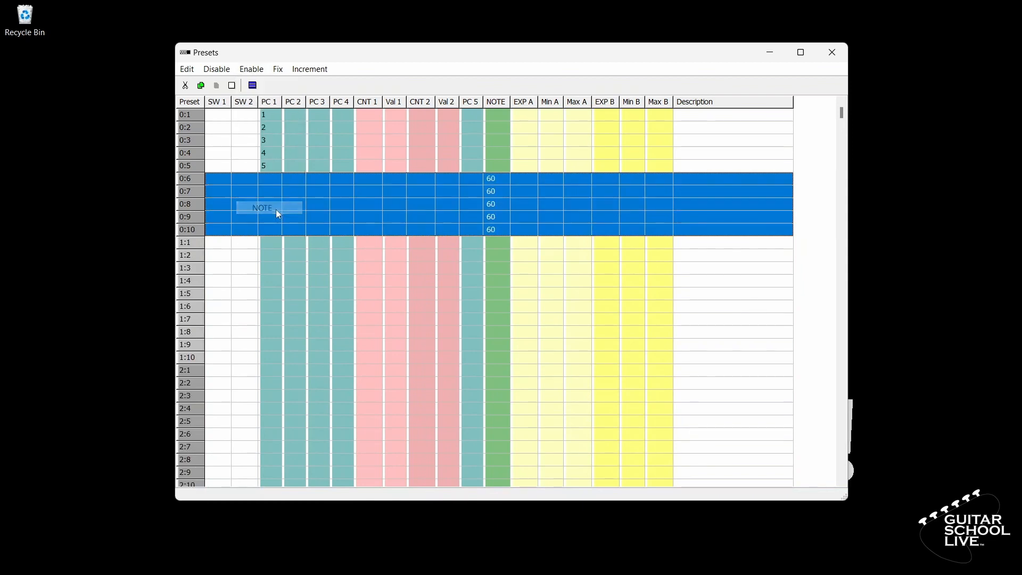
{"action": "left_click", "coordinate": [311, 70]}
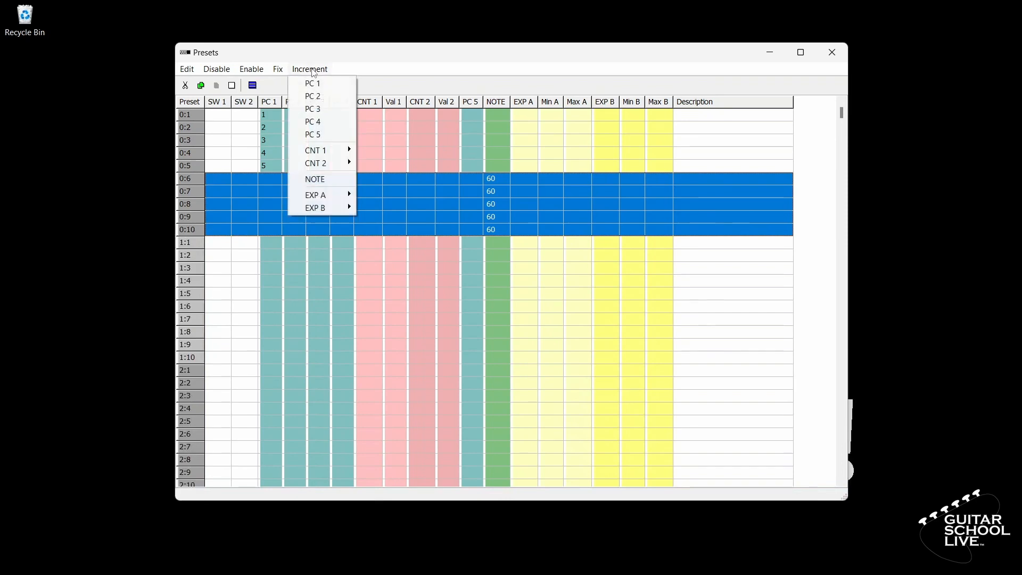
{"action": "left_click", "coordinate": [320, 179]}
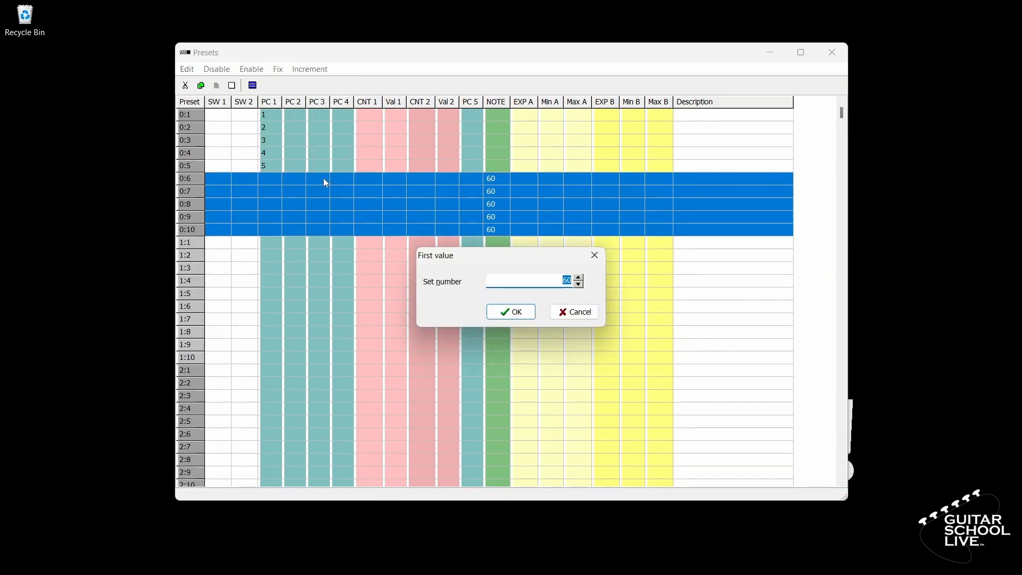
{"action": "type", "text": "6"}
{"action": "left_click", "coordinate": [511, 311]}
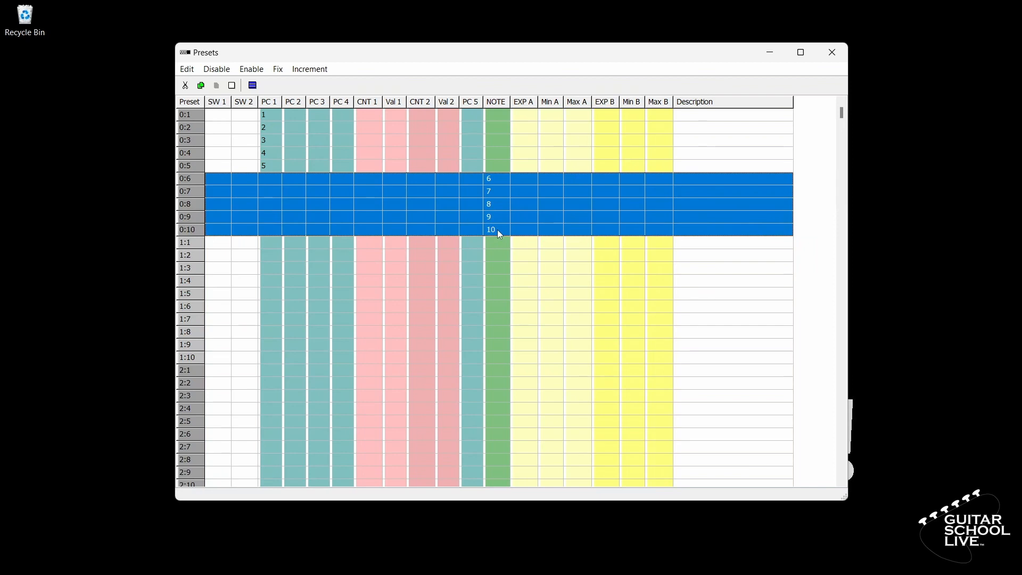
Step: Enable expression pedals EXP A and EXP B for presets 0:1 through 0:10
{"action": "left_click_drag", "start_coordinate": [484, 115], "coordinate": [504, 229]}
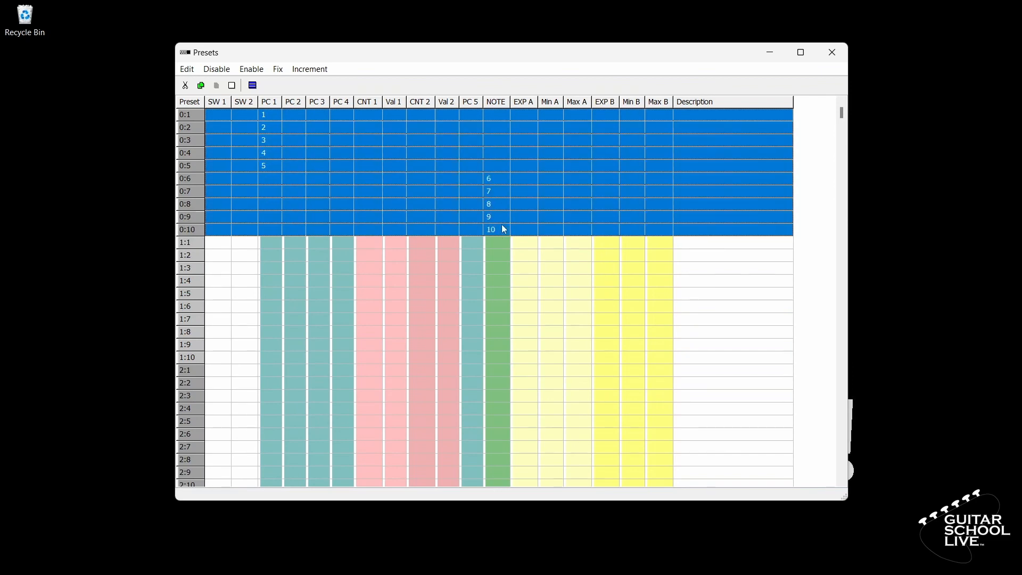
{"action": "left_click", "coordinate": [250, 69]}
{"action": "left_click", "coordinate": [272, 224]}
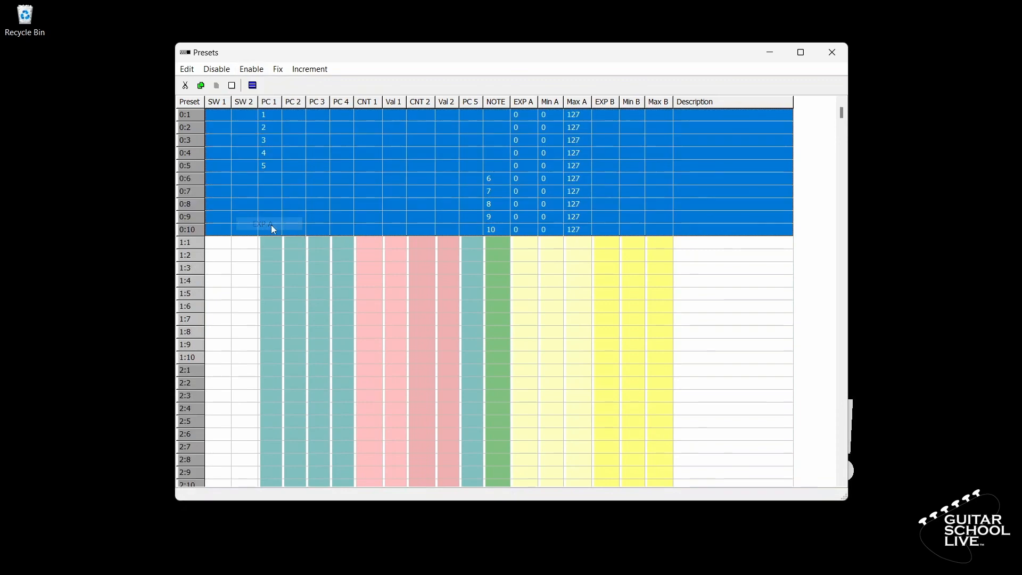
{"action": "left_click", "coordinate": [252, 69]}
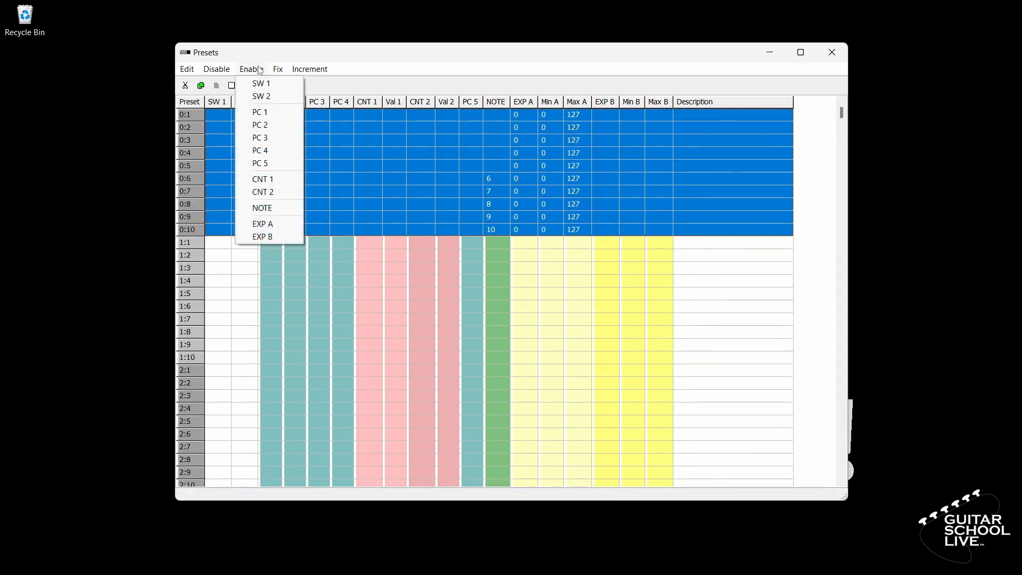
{"action": "left_click", "coordinate": [281, 235]}
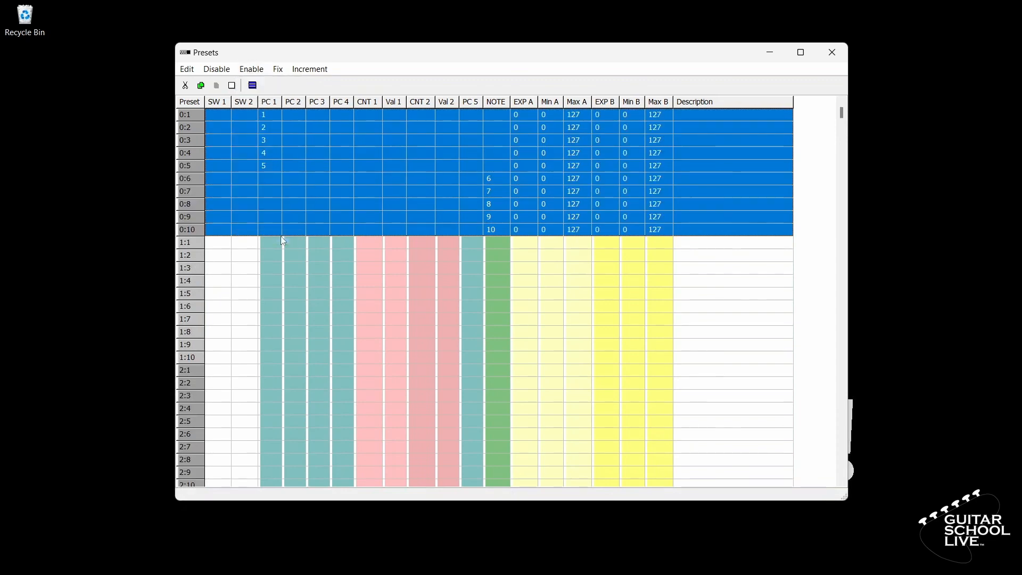
Step: Fix the EXP A controller number at 100 for presets 0:1 through 0:10
{"action": "left_click", "coordinate": [278, 70]}
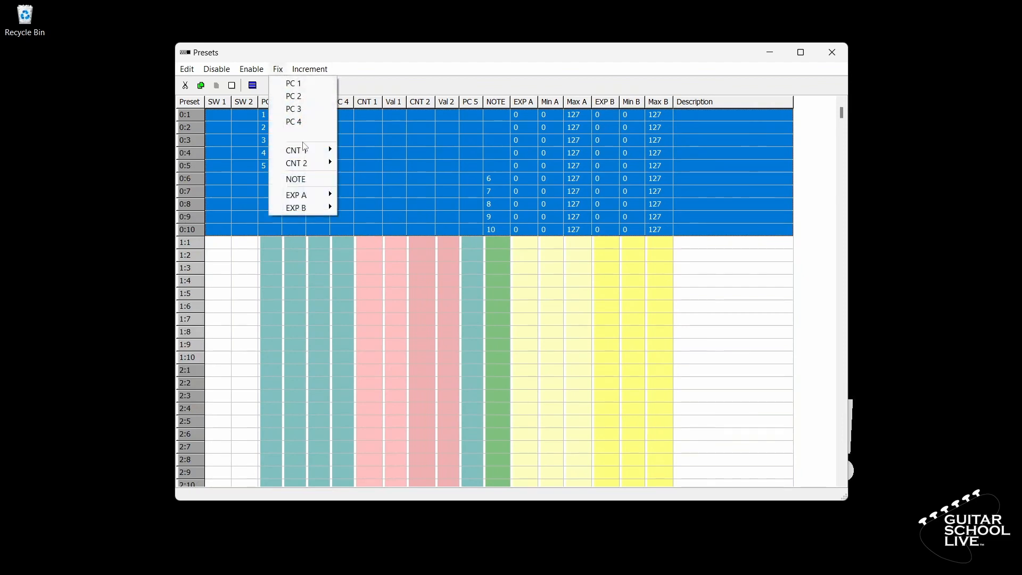
{"action": "mouse_move", "coordinate": [319, 197]}
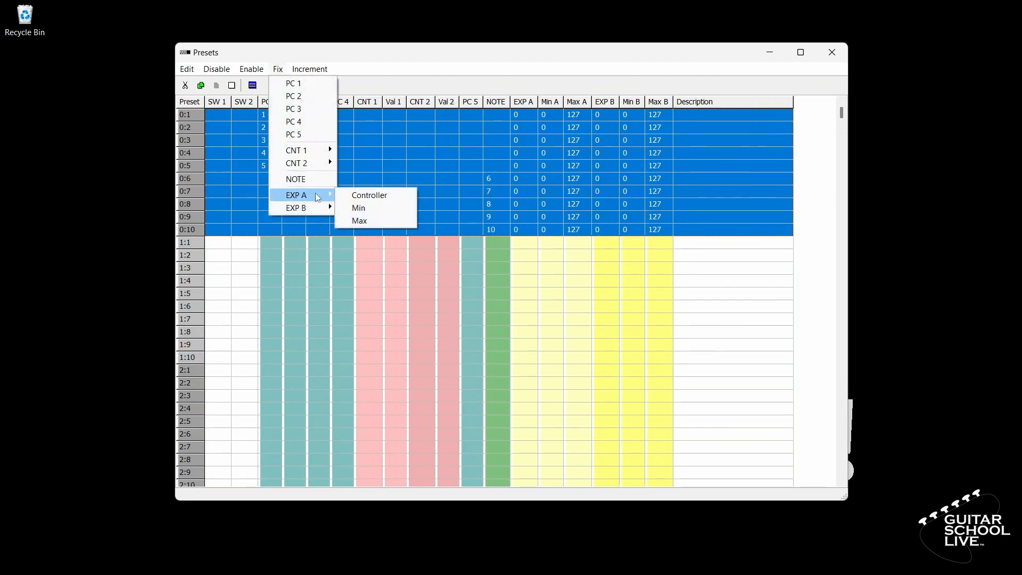
{"action": "left_click", "coordinate": [357, 195]}
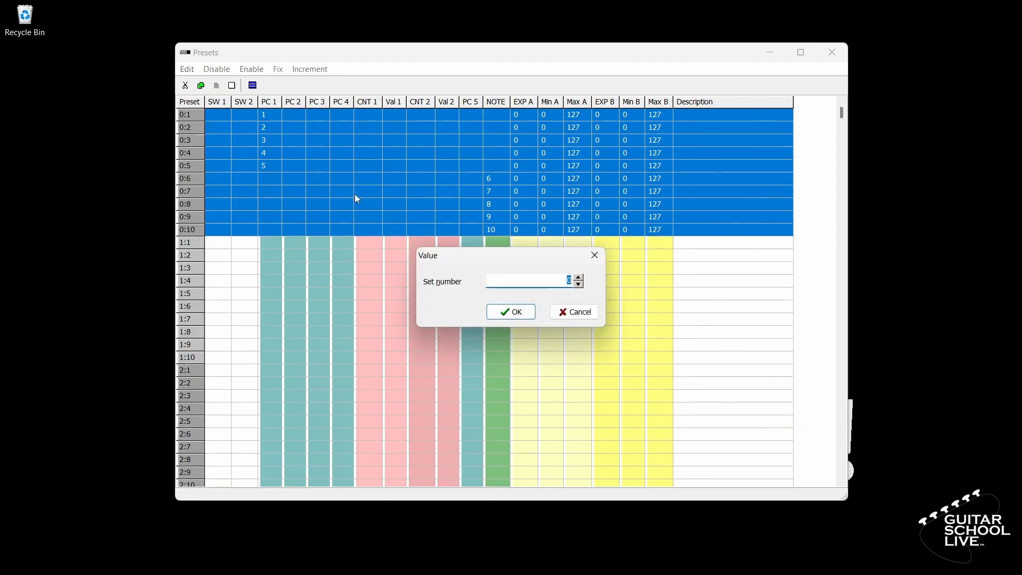
{"action": "type", "text": "100"}
{"action": "left_click", "coordinate": [504, 313]}
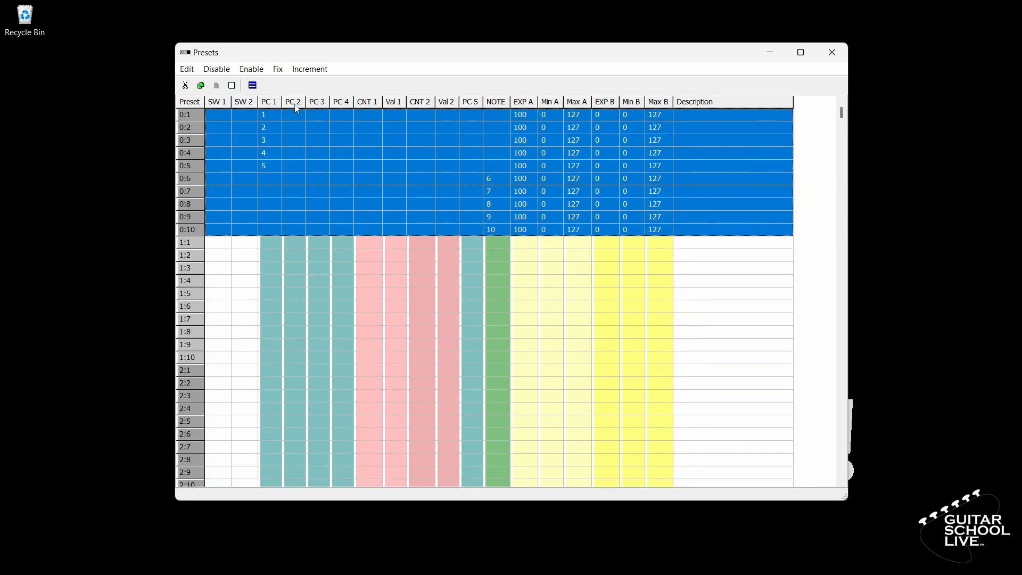
Step: Fix the EXP B controller number at 101 for presets 0:1 through 0:10
{"action": "left_click", "coordinate": [278, 70]}
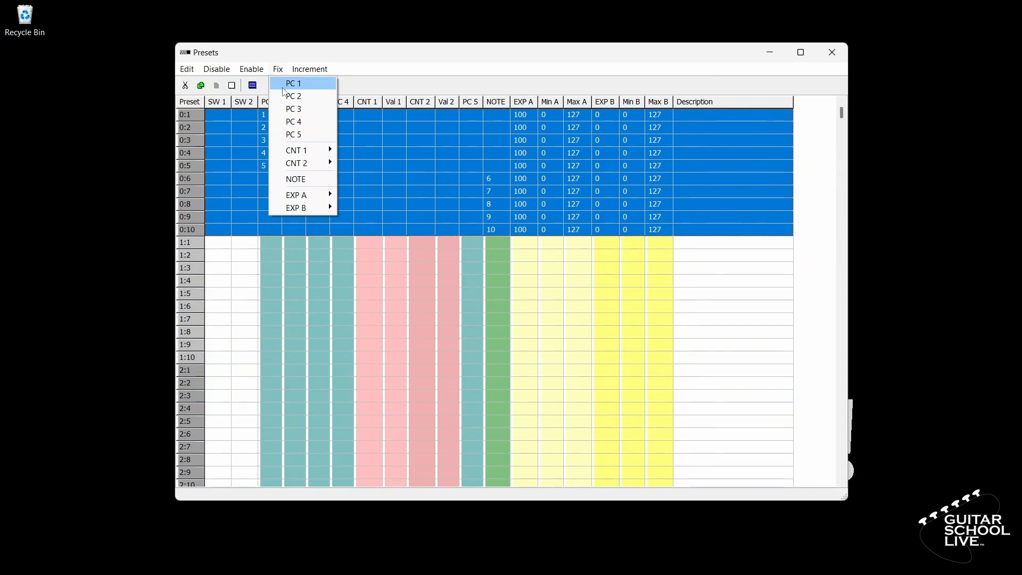
{"action": "mouse_move", "coordinate": [317, 211]}
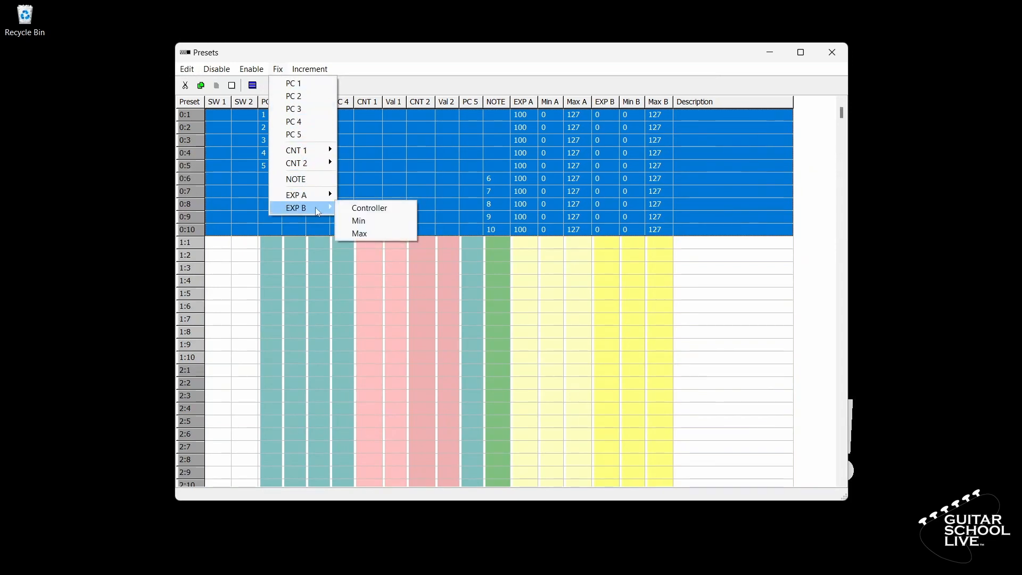
{"action": "left_click", "coordinate": [355, 209]}
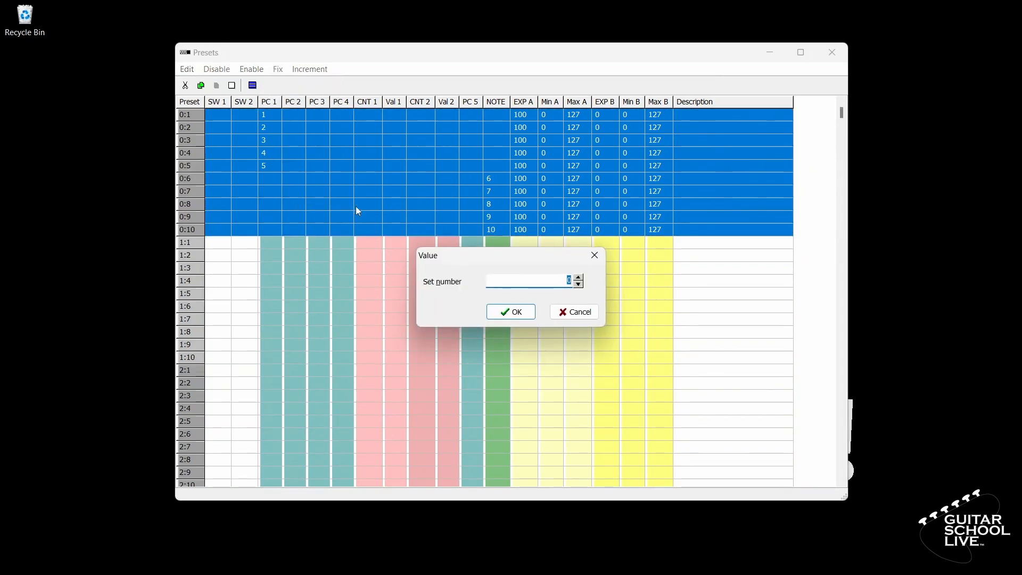
{"action": "type", "text": "101"}
{"action": "left_click", "coordinate": [499, 312]}
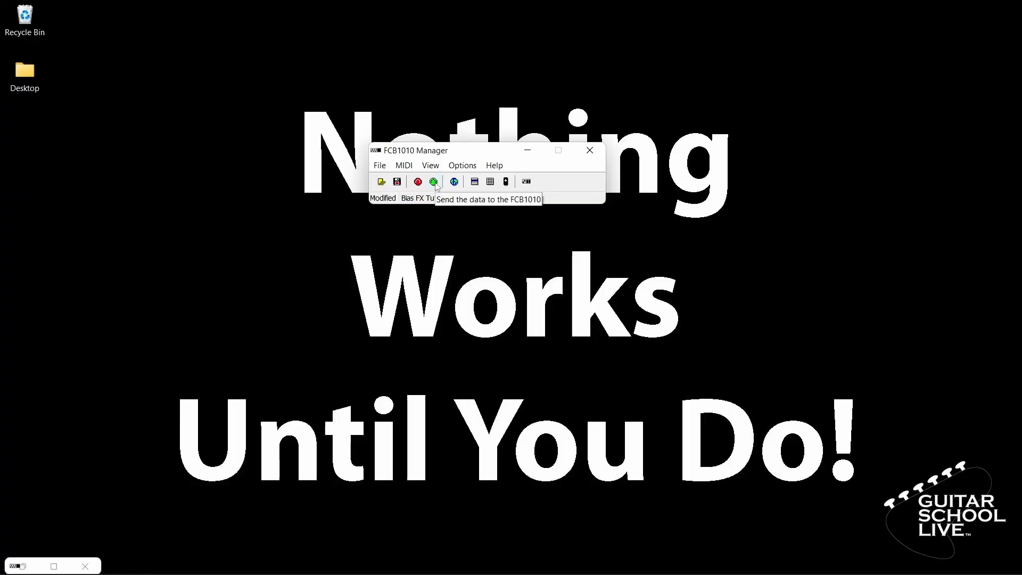
Step: Send the preset data to the FCB1010 and accept the transfer instructions
{"action": "left_click", "coordinate": [434, 183]}
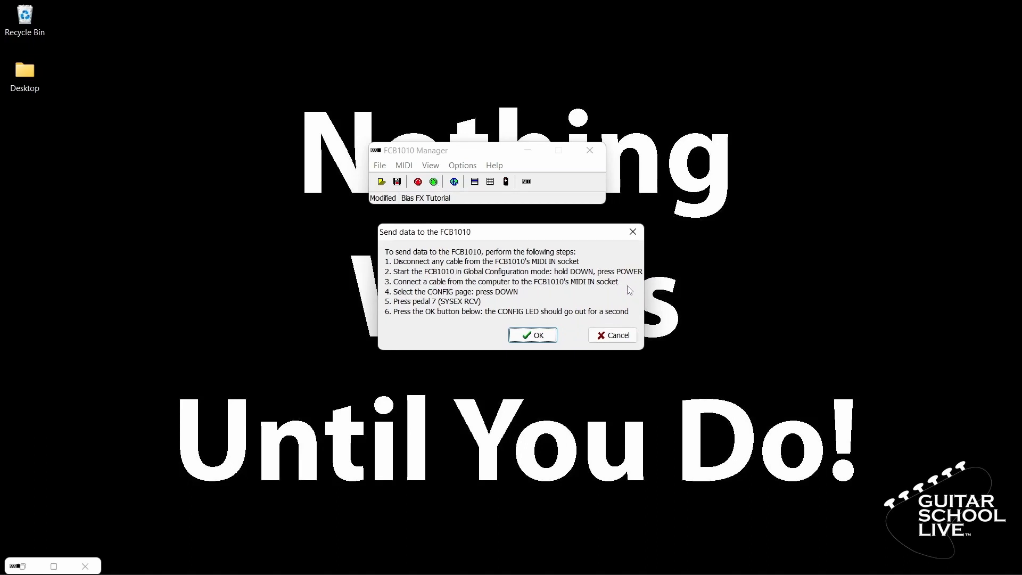
{"action": "left_click", "coordinate": [536, 335]}
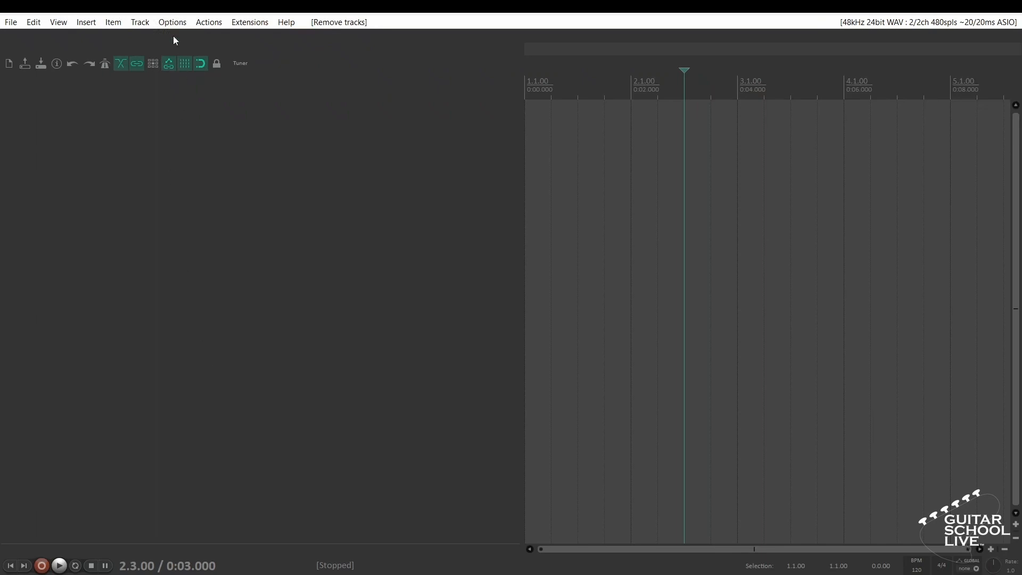
Step: Enable input and control messages for the Focusrite USB MIDI input device in the preferences and apply the change
{"action": "left_click", "coordinate": [173, 22]}
{"action": "left_click", "coordinate": [239, 549]}
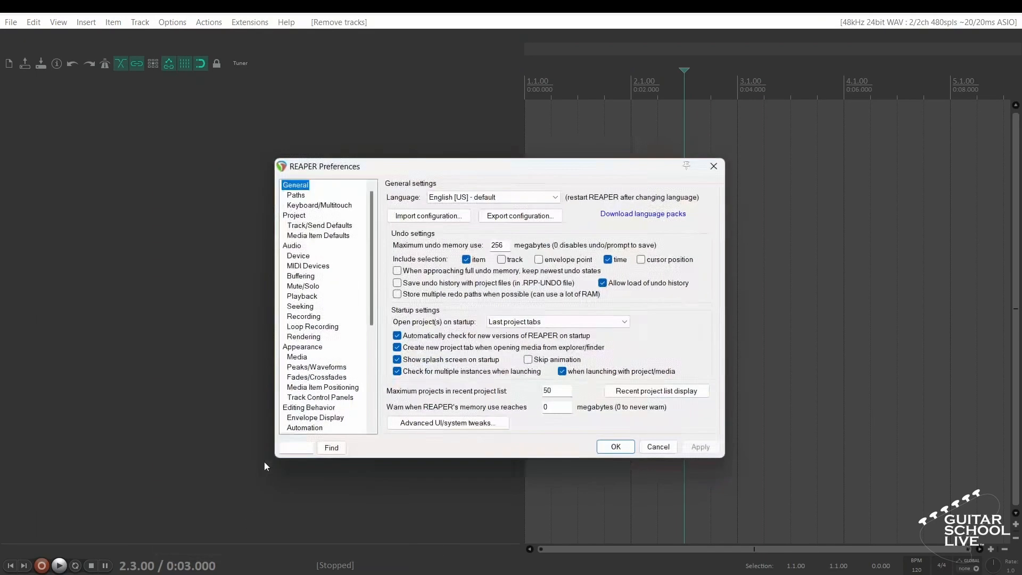
{"action": "left_click", "coordinate": [306, 266]}
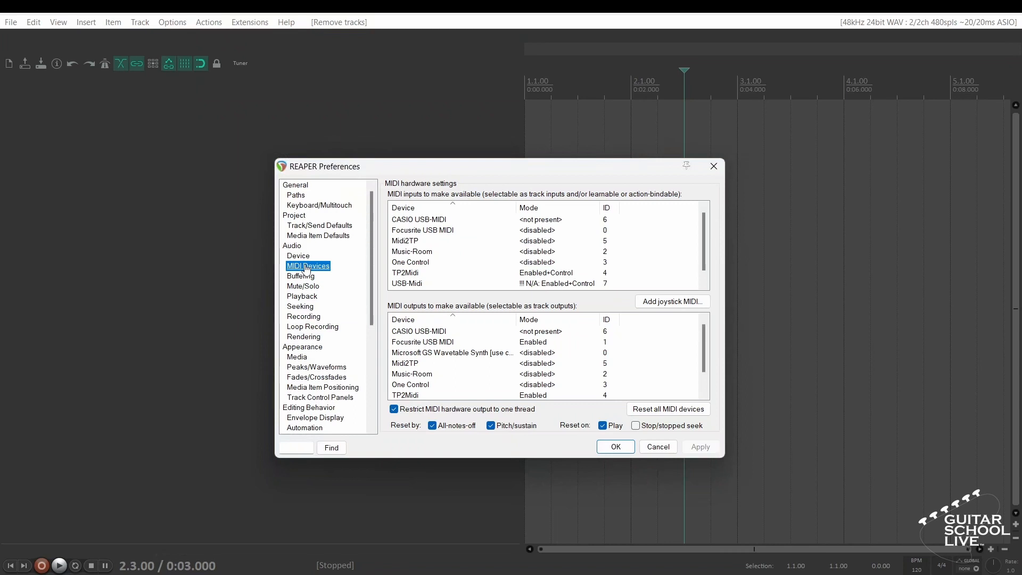
{"action": "double_click", "coordinate": [426, 231]}
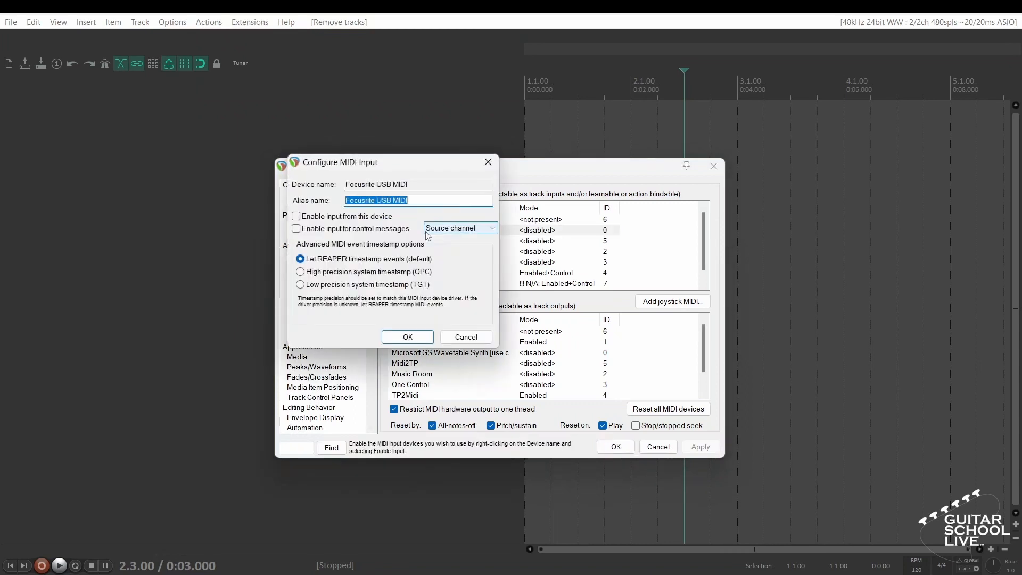
{"action": "left_click", "coordinate": [296, 216]}
{"action": "left_click", "coordinate": [296, 229]}
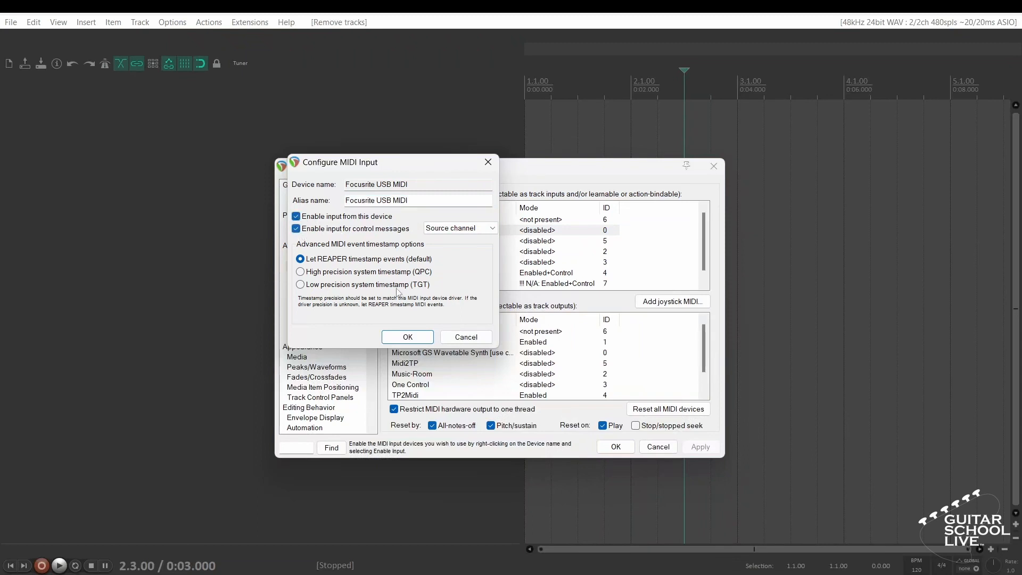
{"action": "left_click", "coordinate": [408, 338]}
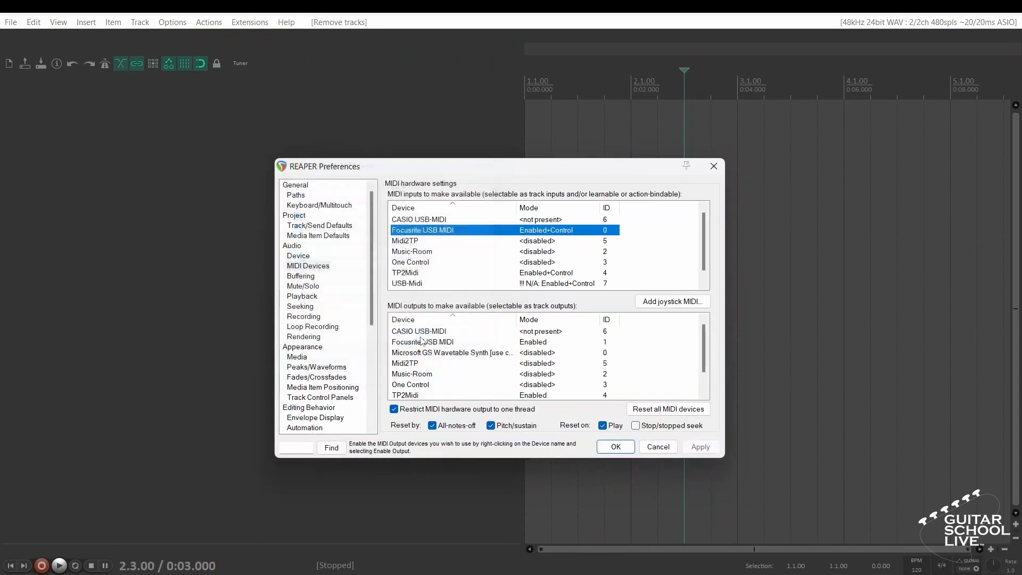
{"action": "left_click", "coordinate": [695, 445]}
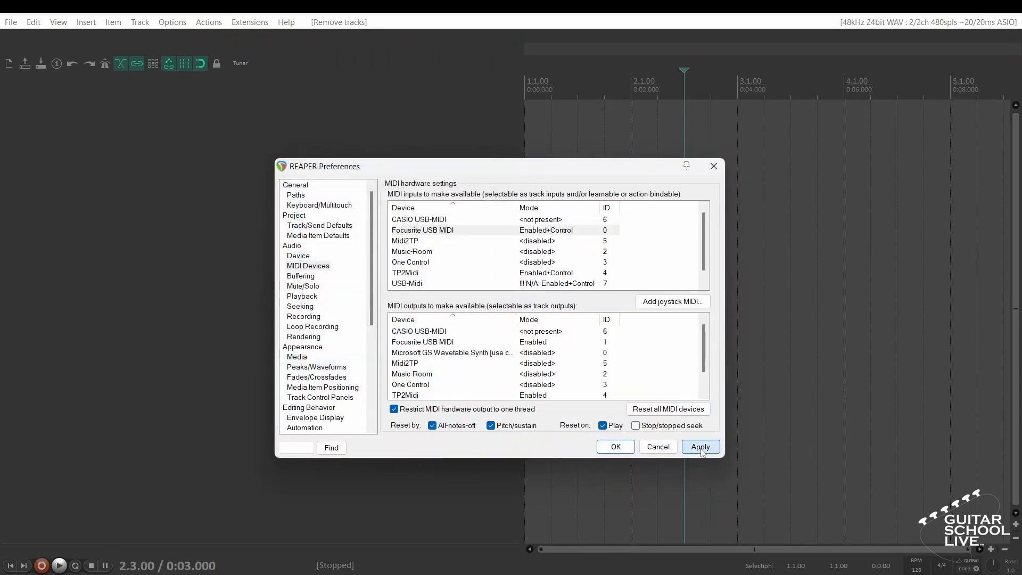
{"action": "left_click", "coordinate": [616, 446]}
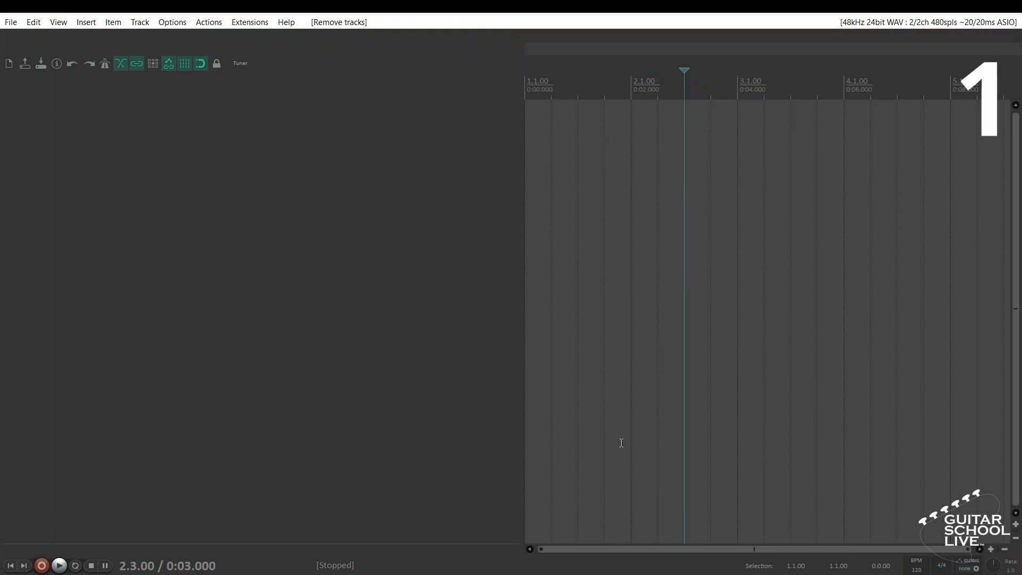
Step: Add two tracks and load the VST Archetype Cory Wong plug-in on track 1
{"action": "double_click", "coordinate": [326, 418]}
{"action": "double_click", "coordinate": [325, 418]}
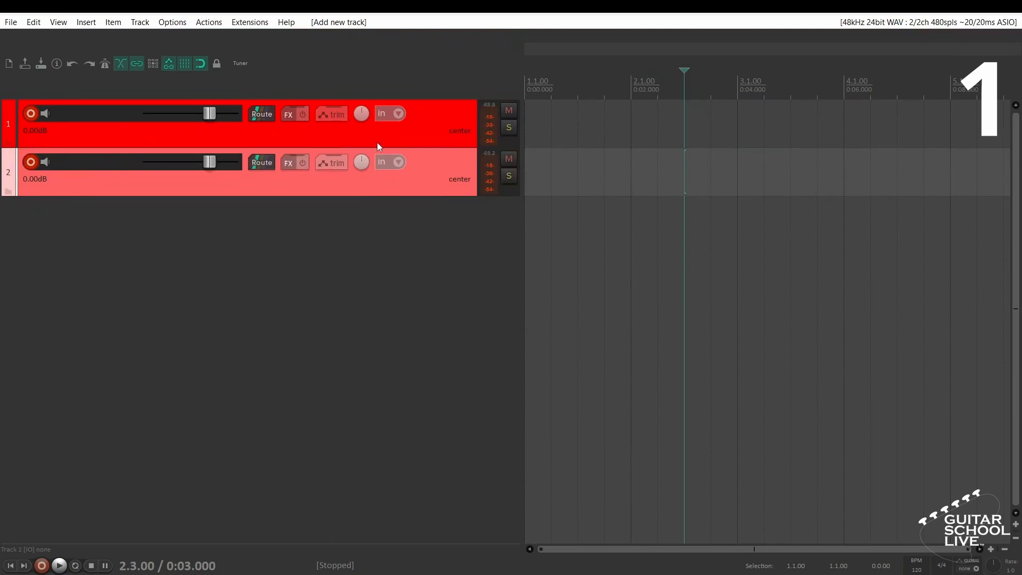
{"action": "left_click", "coordinate": [288, 115]}
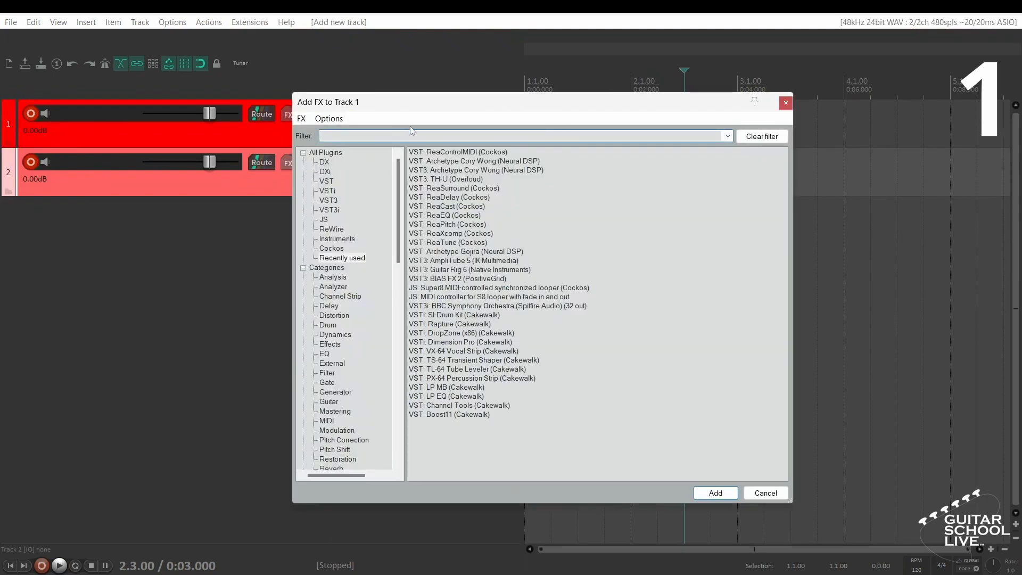
{"action": "double_click", "coordinate": [453, 162]}
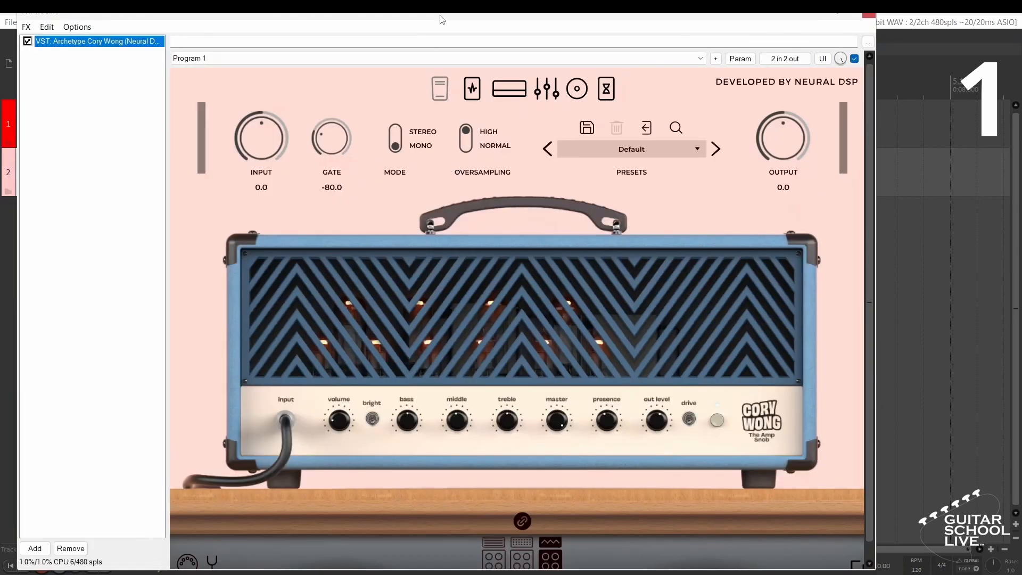
{"action": "left_click_drag", "start_coordinate": [440, 18], "coordinate": [804, 159]}
Step: Load ReaControlMIDI on track 2 and set that track's input to Focusrite USB MIDI on all channels
{"action": "left_click", "coordinate": [288, 163]}
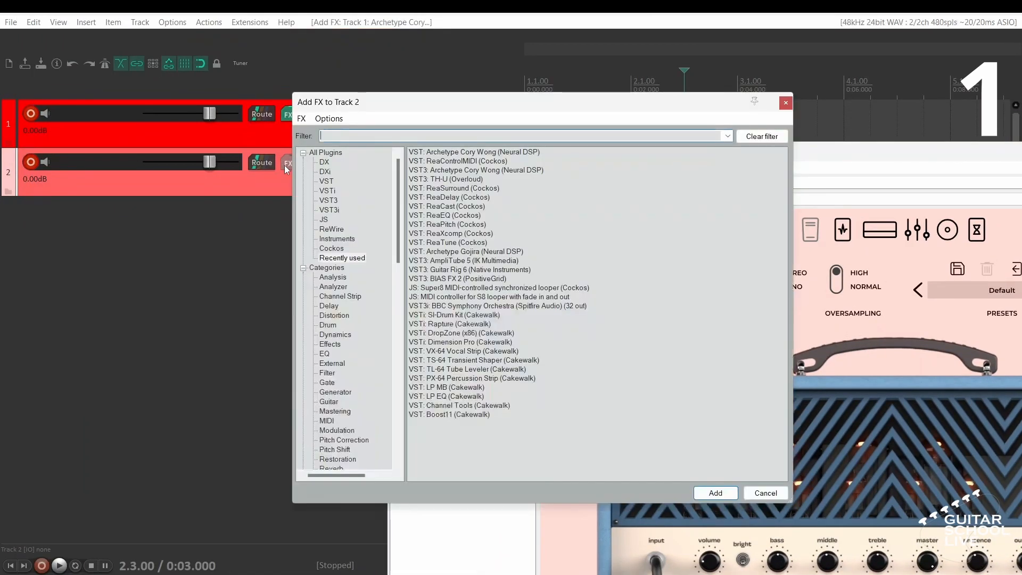
{"action": "double_click", "coordinate": [454, 162]}
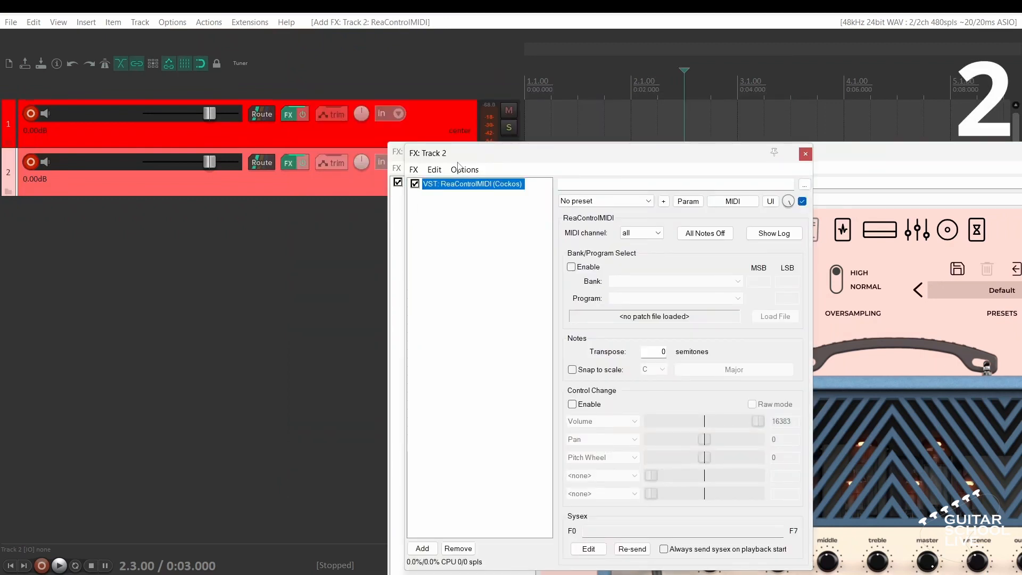
{"action": "left_click_drag", "start_coordinate": [164, 196], "coordinate": [171, 280]}
{"action": "left_click", "coordinate": [167, 182]}
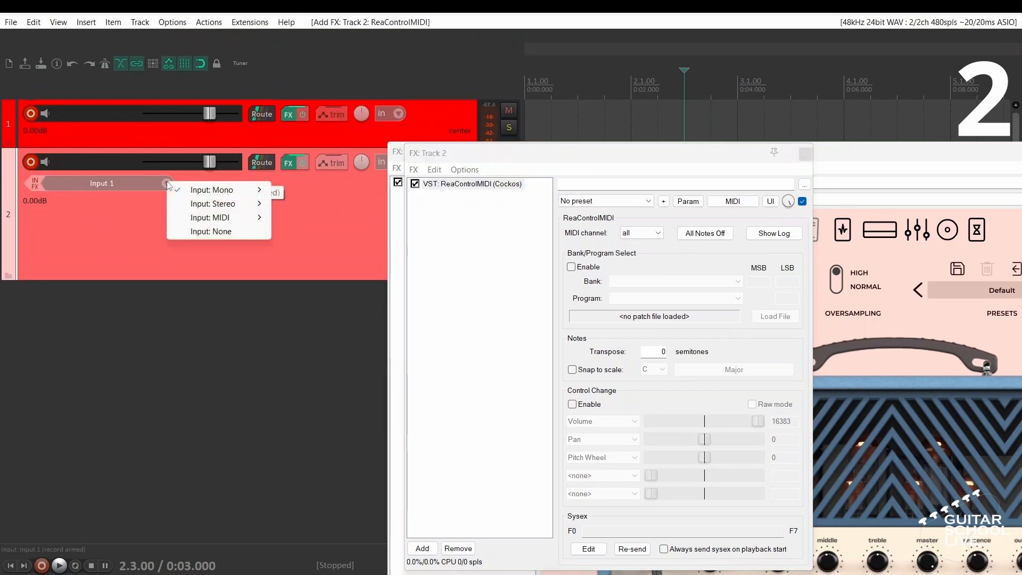
{"action": "mouse_move", "coordinate": [236, 220]}
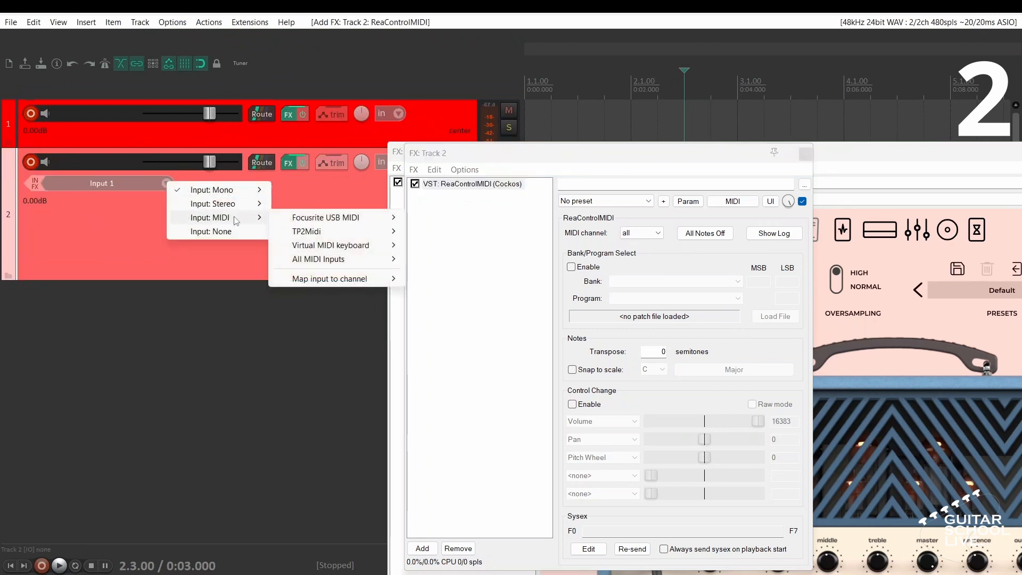
{"action": "mouse_move", "coordinate": [320, 218]}
{"action": "left_click", "coordinate": [427, 218]}
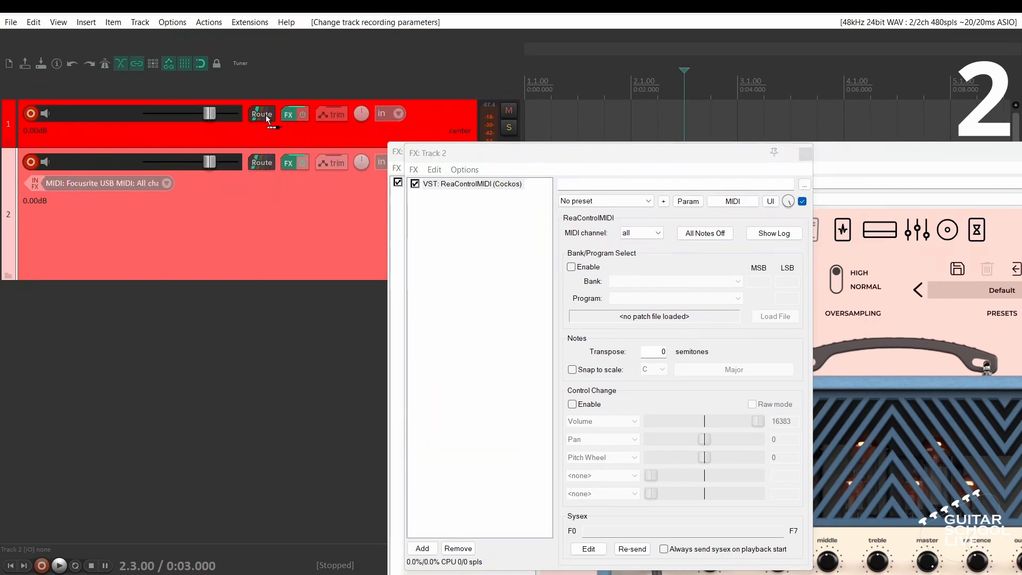
Step: Create a send from track 2 to track 1 and arm track 2 for recording
{"action": "left_click_drag", "start_coordinate": [265, 115], "coordinate": [265, 114]}
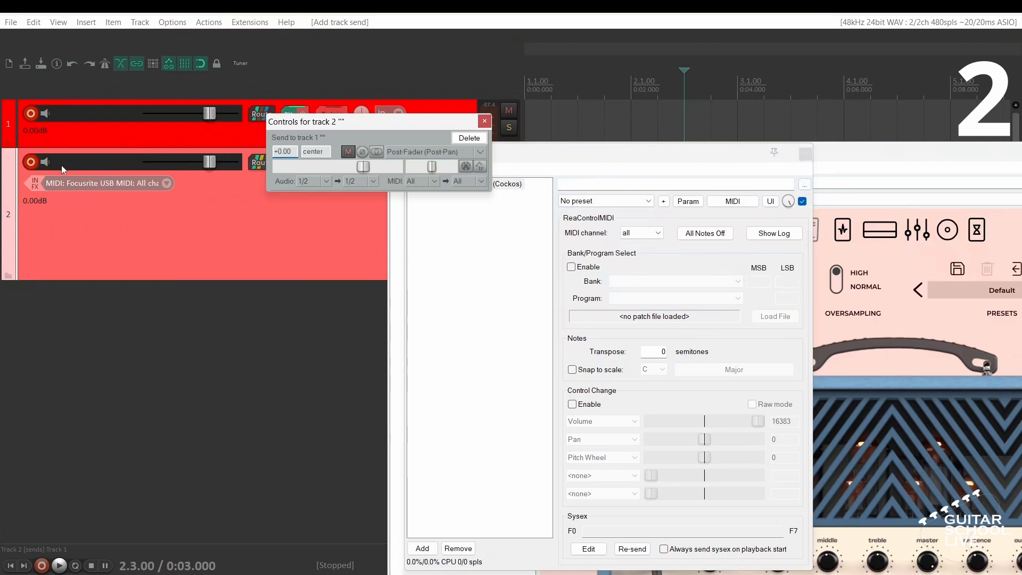
{"action": "left_click", "coordinate": [30, 165]}
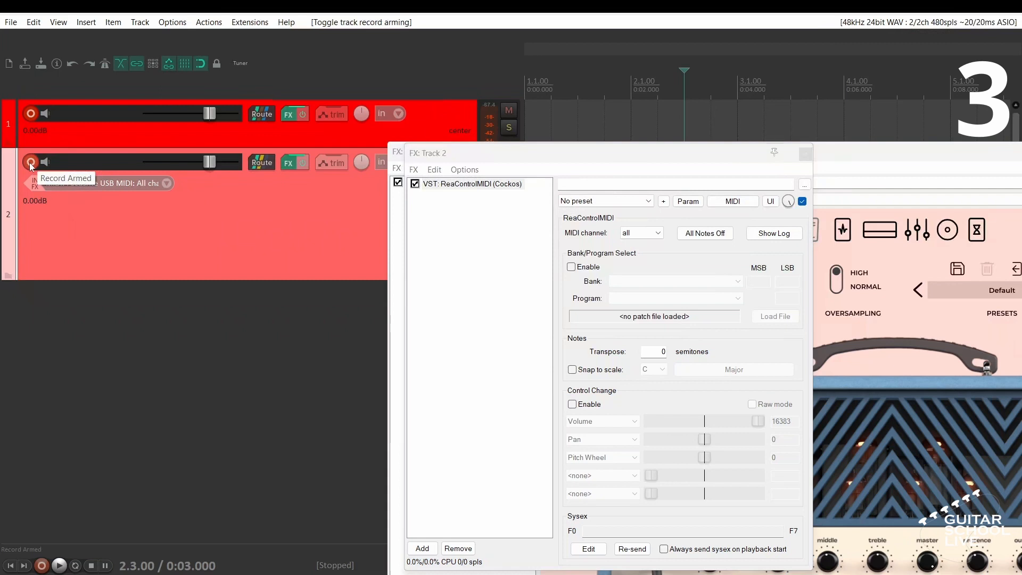
Step: Load the artist preset Clean as a whistle in track 1's Archetype plug-in and save it as Program 1
{"action": "left_click_drag", "start_coordinate": [826, 152], "coordinate": [518, 72]}
{"action": "left_click", "coordinate": [766, 214]}
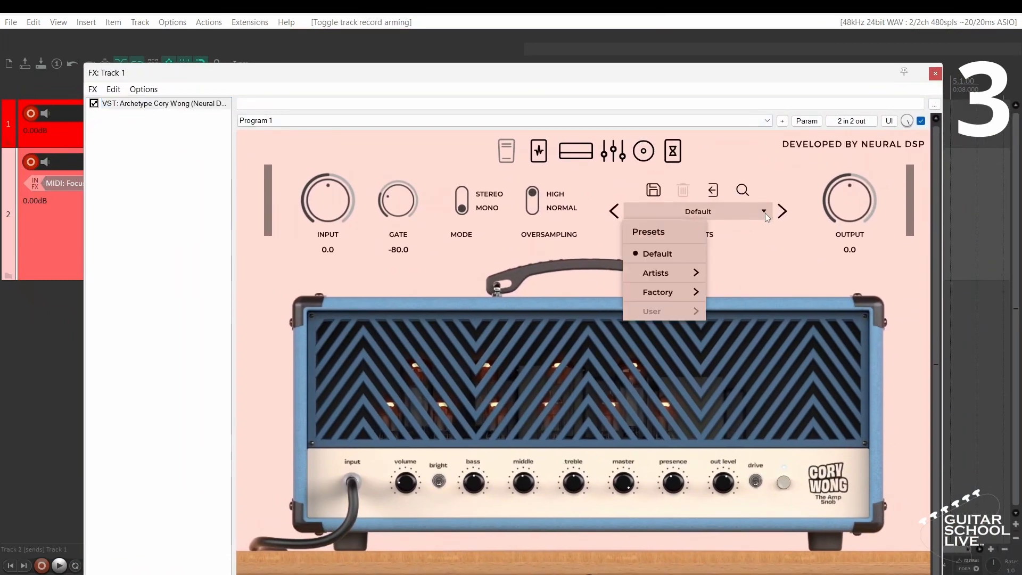
{"action": "mouse_move", "coordinate": [696, 277]}
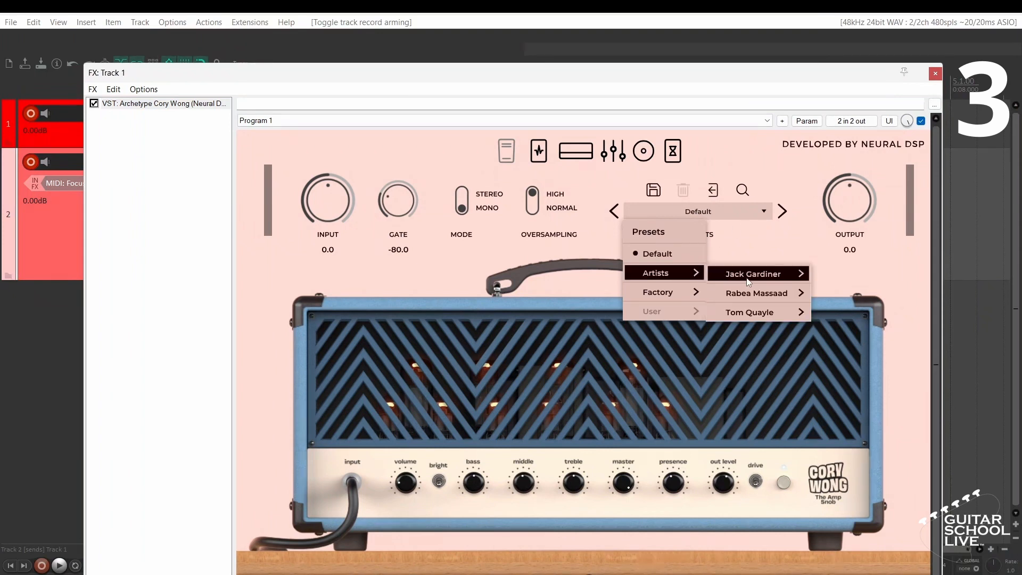
{"action": "mouse_move", "coordinate": [775, 277]}
{"action": "left_click", "coordinate": [841, 276]}
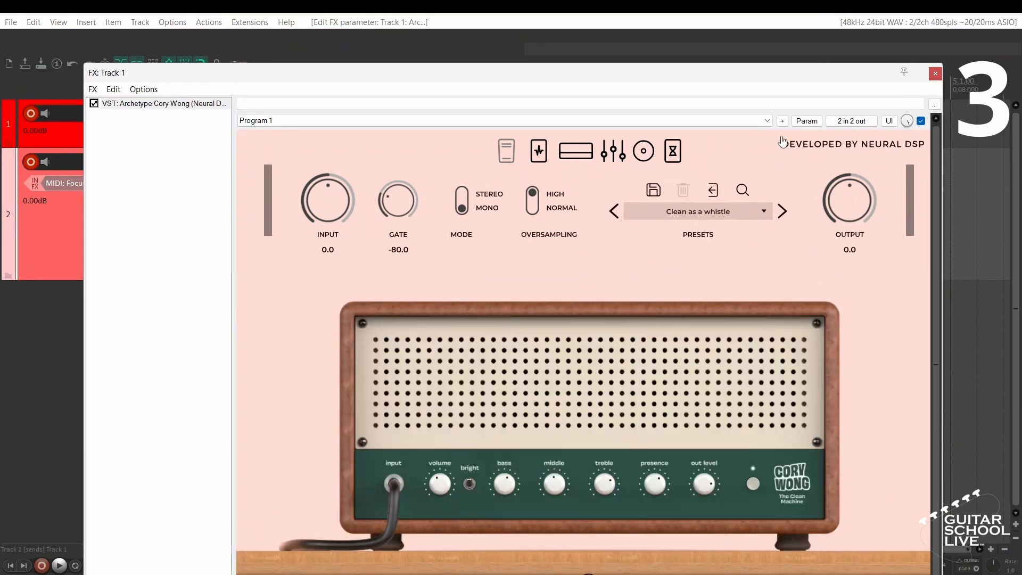
{"action": "left_click", "coordinate": [782, 121]}
{"action": "left_click", "coordinate": [822, 137]}
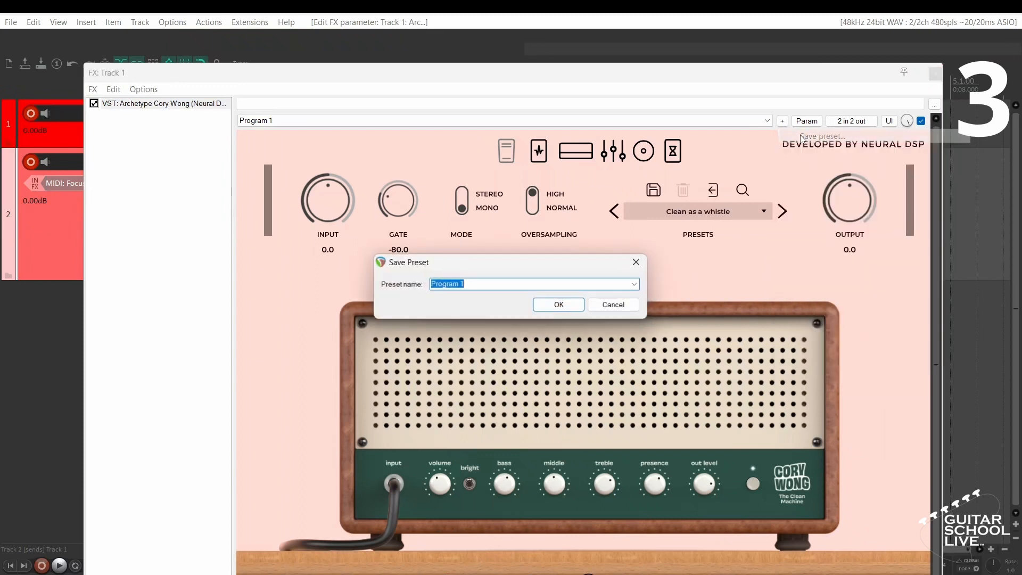
{"action": "left_click", "coordinate": [554, 305]}
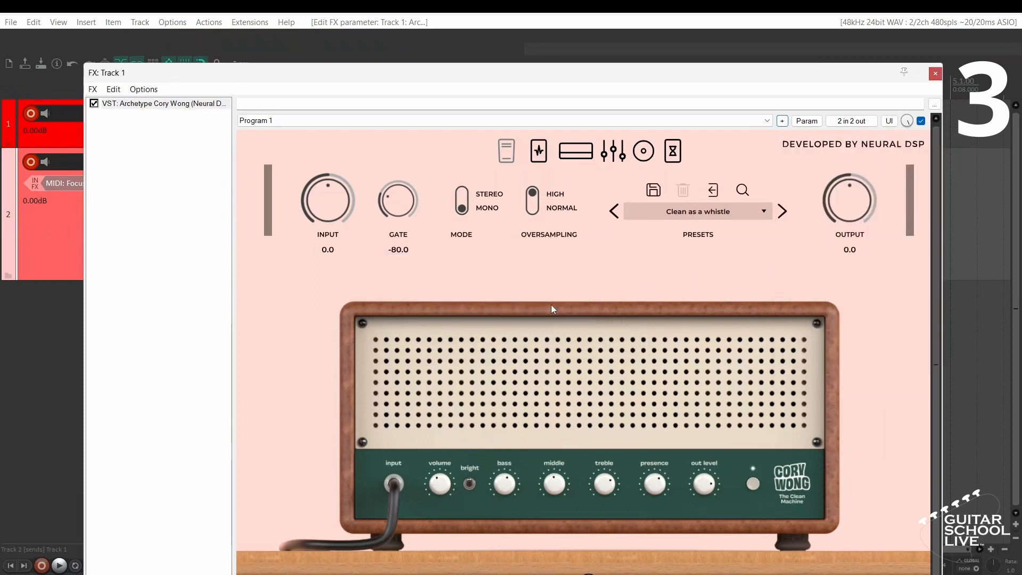
Step: Load the artist preset Crazy Wah Fuzz and save it as a plug-in preset named Program 2
{"action": "left_click", "coordinate": [768, 211]}
{"action": "mouse_move", "coordinate": [660, 272]}
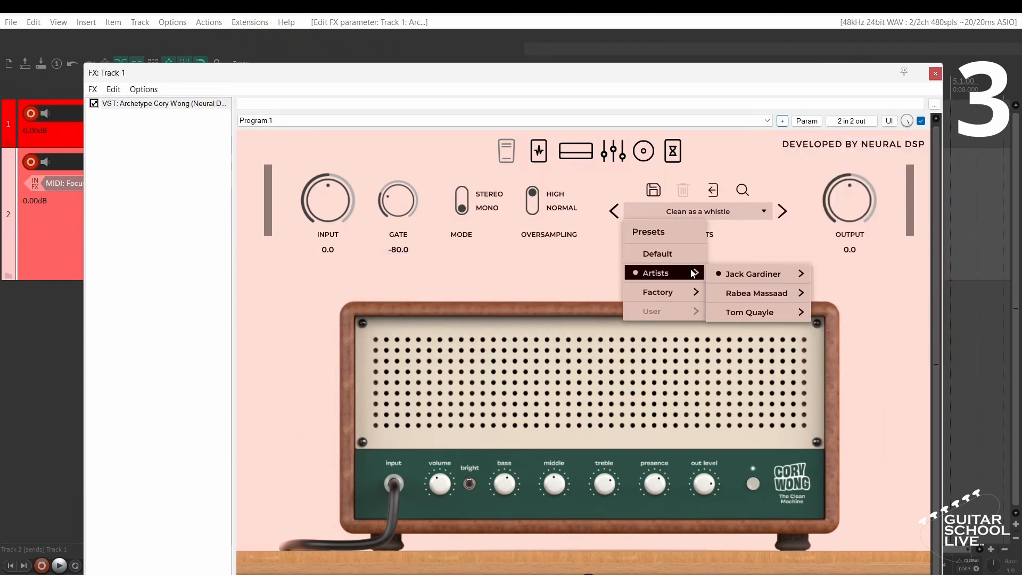
{"action": "mouse_move", "coordinate": [756, 274]}
{"action": "left_click", "coordinate": [836, 291]}
{"action": "left_click", "coordinate": [782, 121]}
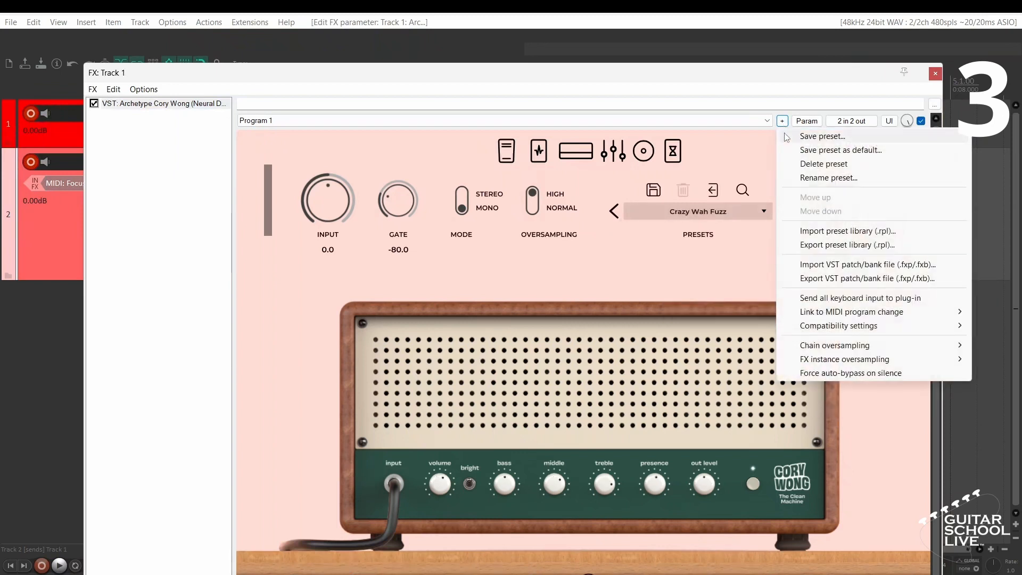
{"action": "left_click", "coordinate": [796, 135]}
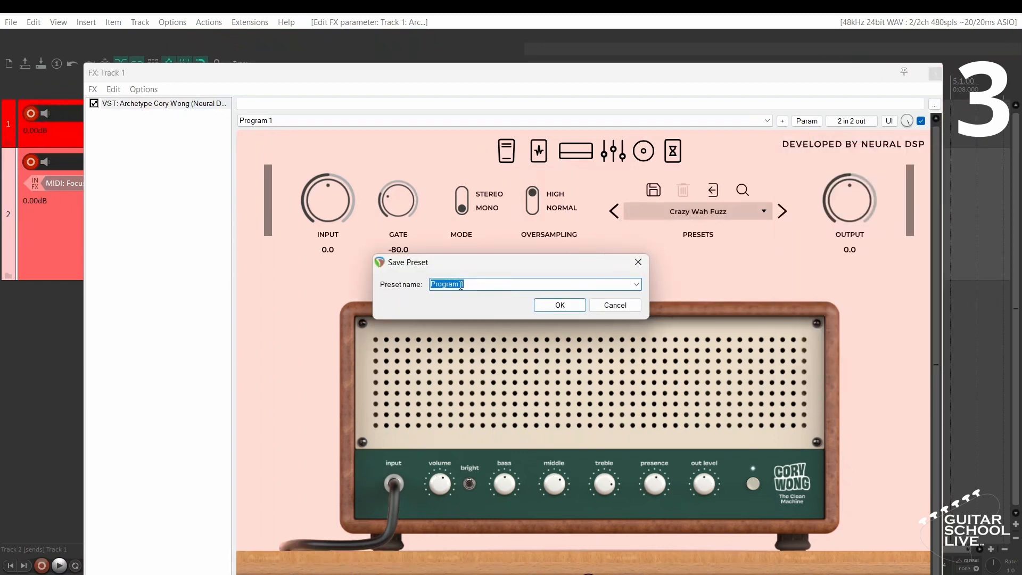
{"action": "key", "text": "End"}
{"action": "key", "text": "BackSpace"}
{"action": "type", "text": "2"}
{"action": "left_click", "coordinate": [556, 308]}
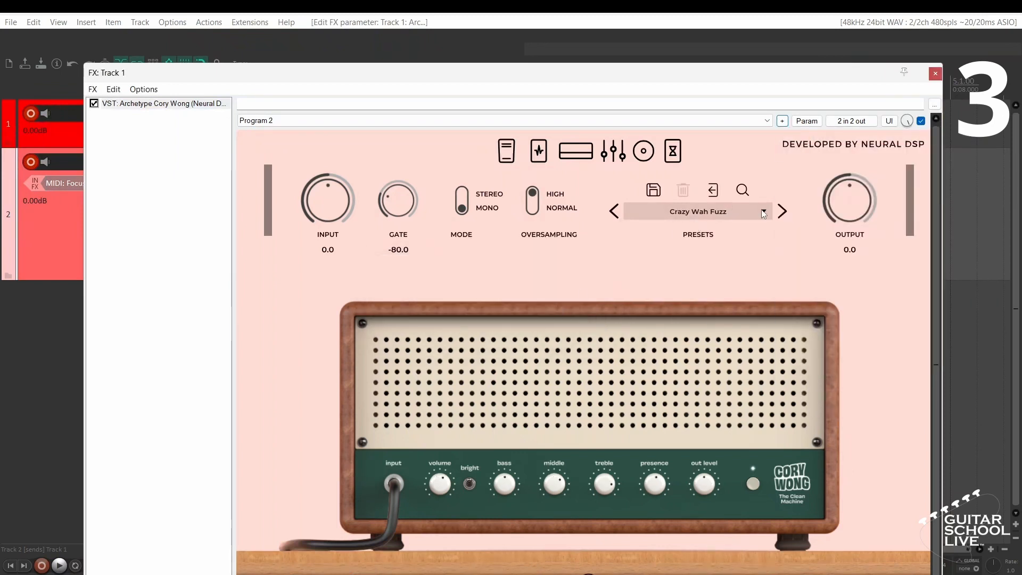
Step: Load the artist preset DI Autowah Goodness and save it as a plug-in preset named Program3
{"action": "left_click", "coordinate": [699, 213]}
{"action": "mouse_move", "coordinate": [695, 273]}
{"action": "mouse_move", "coordinate": [755, 277]}
{"action": "left_click", "coordinate": [875, 308]}
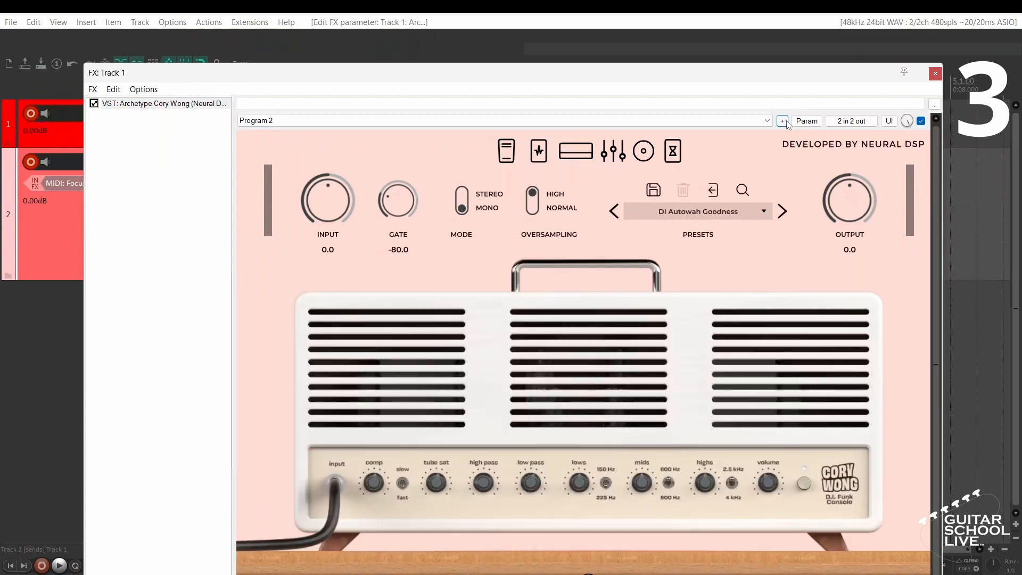
{"action": "left_click", "coordinate": [782, 121]}
{"action": "left_click", "coordinate": [802, 136]}
{"action": "left_click", "coordinate": [477, 285]}
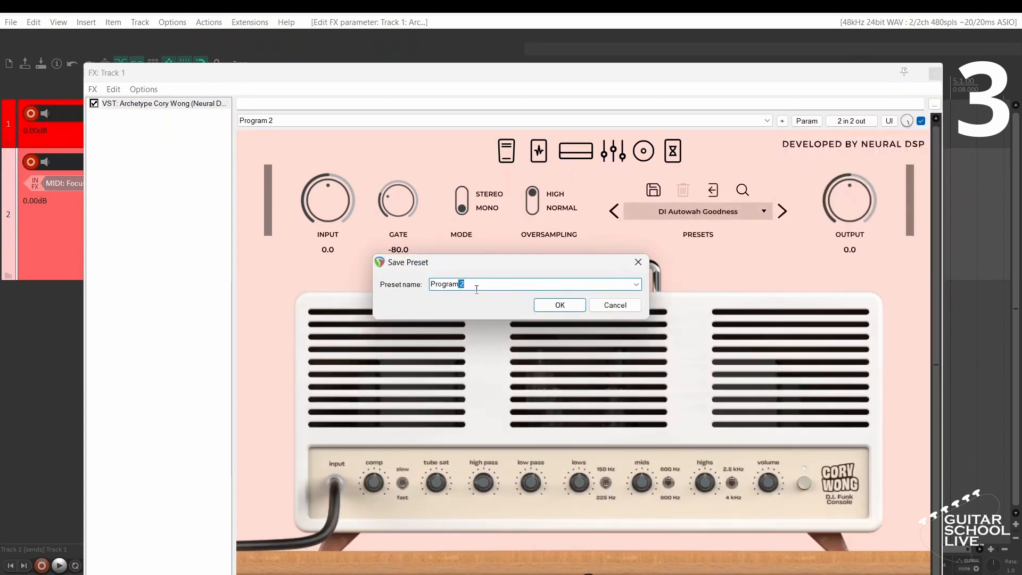
{"action": "key", "text": "BackSpace"}
{"action": "key", "text": "BackSpace"}
{"action": "type", "text": "3"}
{"action": "left_click", "coordinate": [560, 305]}
{"action": "left_click", "coordinate": [783, 121]}
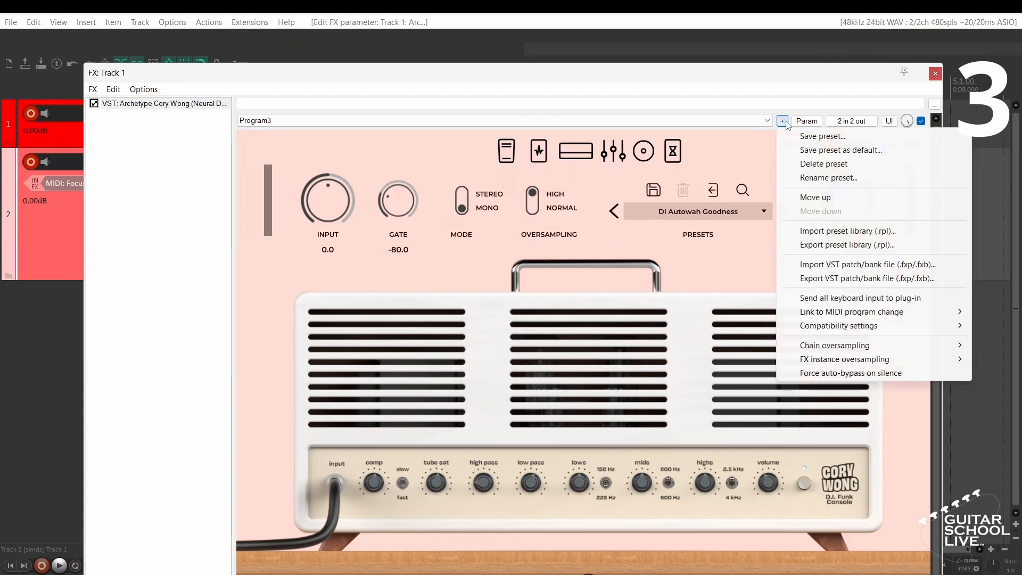
Step: Load the artist preset Full Smush Lead (Roll off for Blues) and save it as a plug-in preset named Program4
{"action": "left_click", "coordinate": [745, 211]}
{"action": "mouse_move", "coordinate": [692, 277]}
{"action": "mouse_move", "coordinate": [751, 274]}
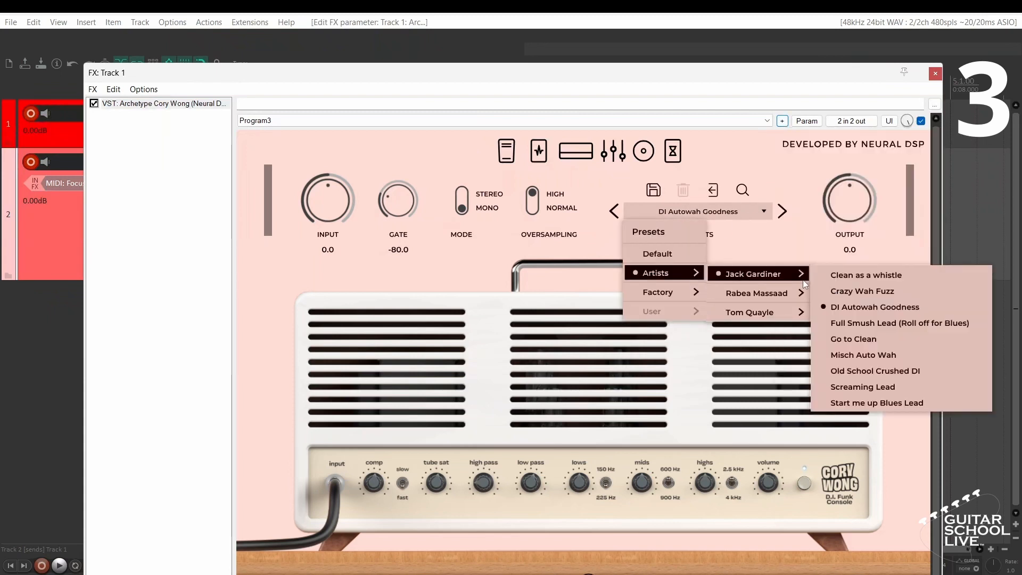
{"action": "left_click", "coordinate": [852, 323]}
{"action": "left_click", "coordinate": [782, 120]}
{"action": "left_click", "coordinate": [802, 140]}
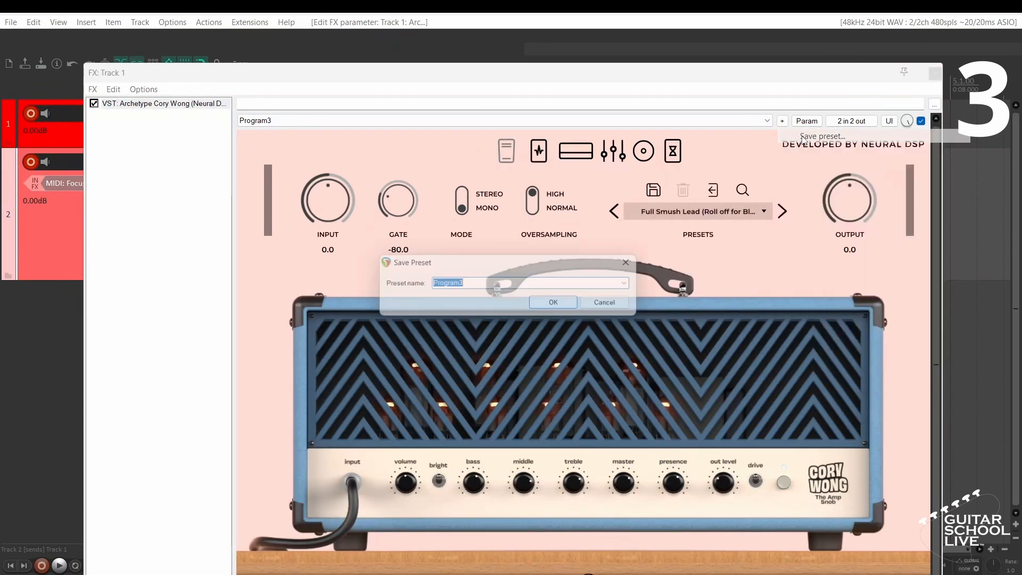
{"action": "left_click", "coordinate": [477, 285]}
{"action": "key", "text": "shift+Left"}
{"action": "type", "text": "4"}
{"action": "left_click", "coordinate": [560, 306]}
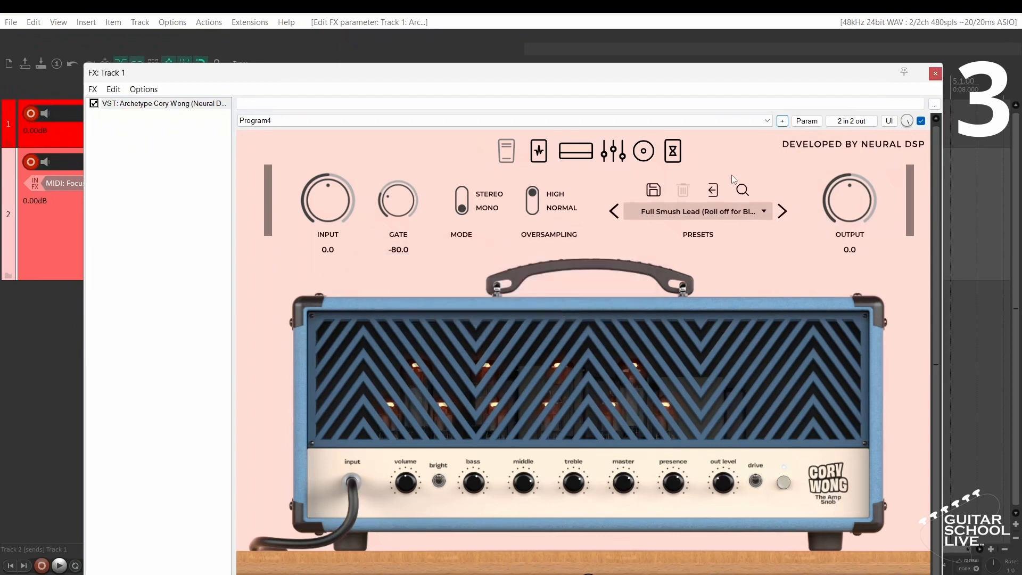
Step: Load the artist preset Go to Clean and save it as a plug-in preset named Program5
{"action": "left_click", "coordinate": [756, 212]}
{"action": "mouse_move", "coordinate": [656, 273]}
{"action": "mouse_move", "coordinate": [756, 273]}
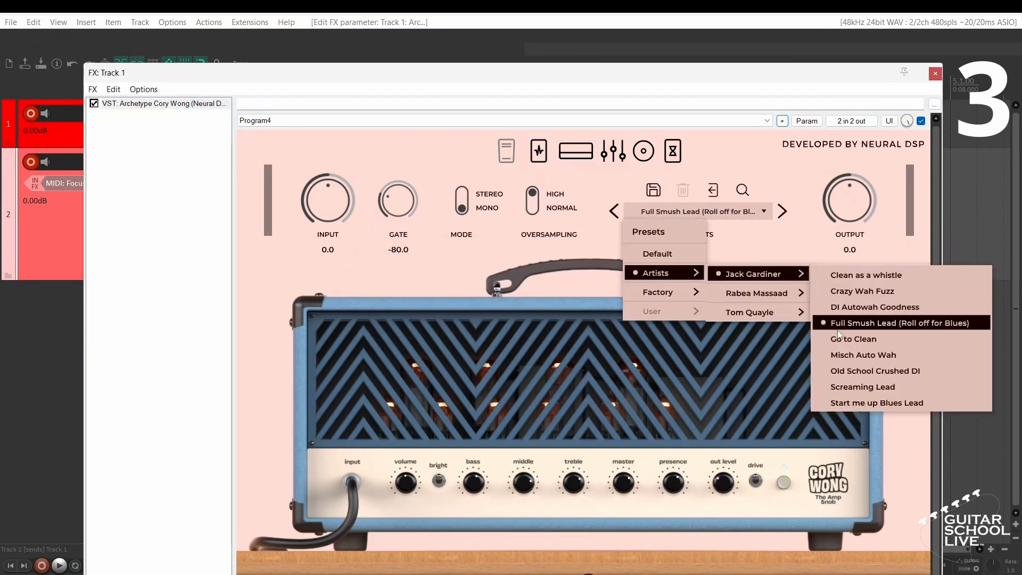
{"action": "left_click", "coordinate": [852, 340]}
{"action": "left_click", "coordinate": [782, 121]}
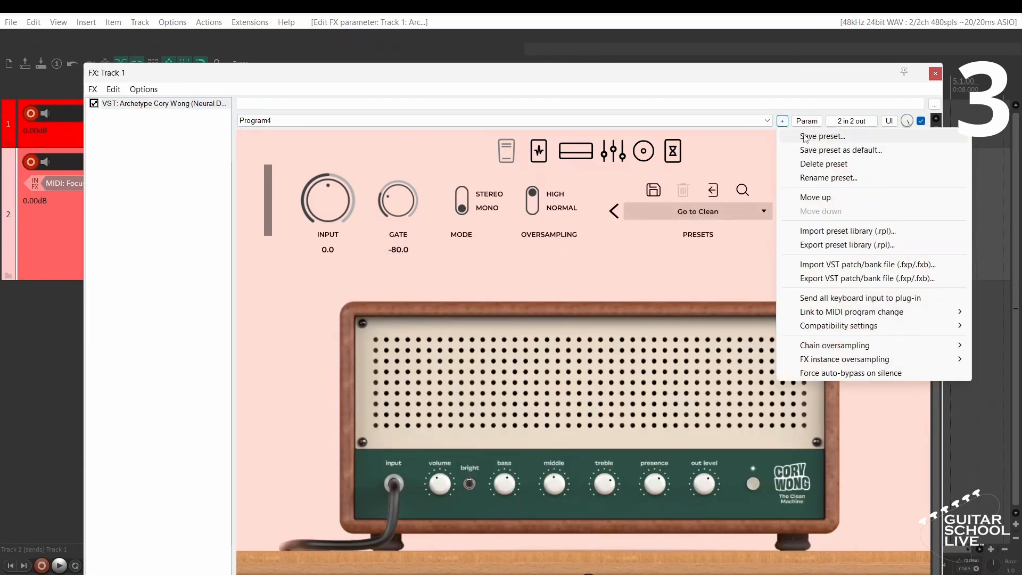
{"action": "left_click", "coordinate": [801, 137]}
{"action": "left_click", "coordinate": [462, 284]}
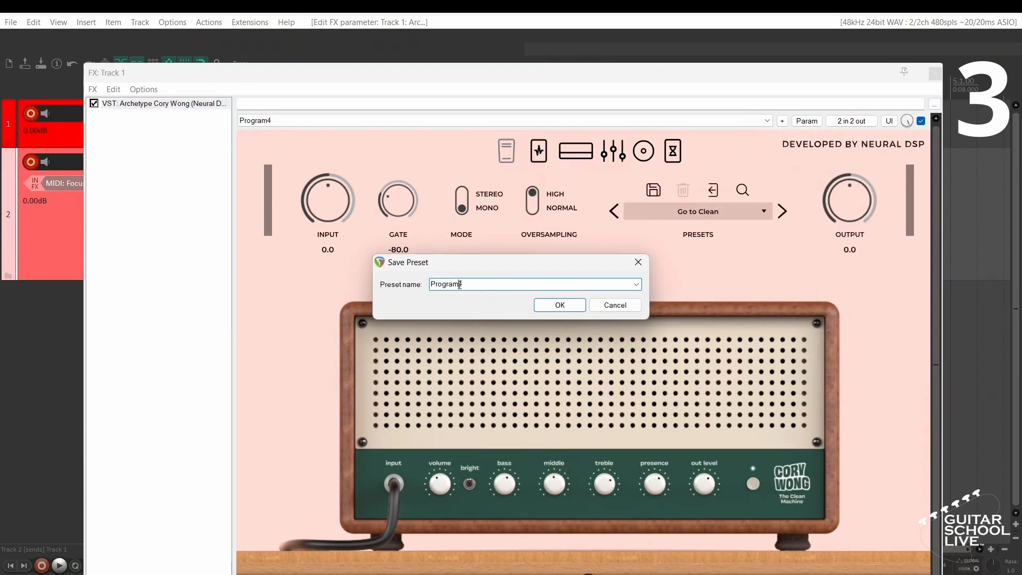
{"action": "key", "text": "BackSpace"}
{"action": "type", "text": "5"}
{"action": "left_click", "coordinate": [552, 307]}
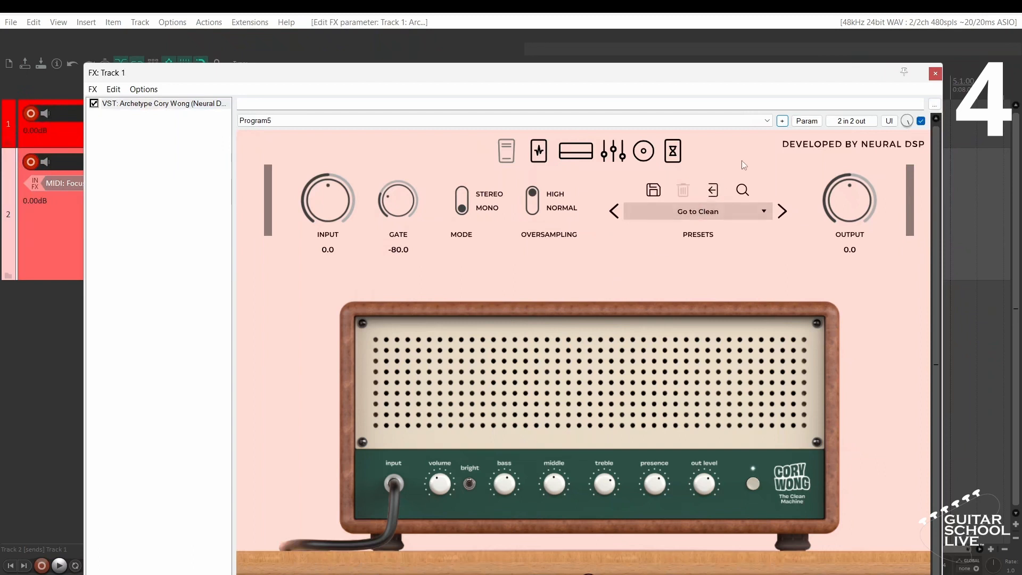
Step: Link the Archetype plug-in's presets to MIDI program changes on Channel 1
{"action": "left_click", "coordinate": [783, 122]}
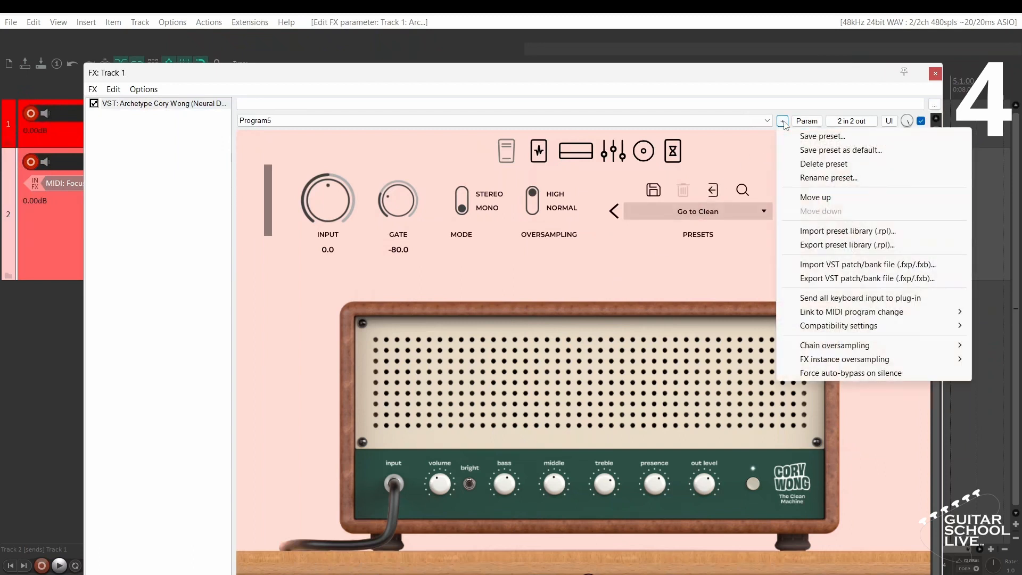
{"action": "mouse_move", "coordinate": [795, 314]}
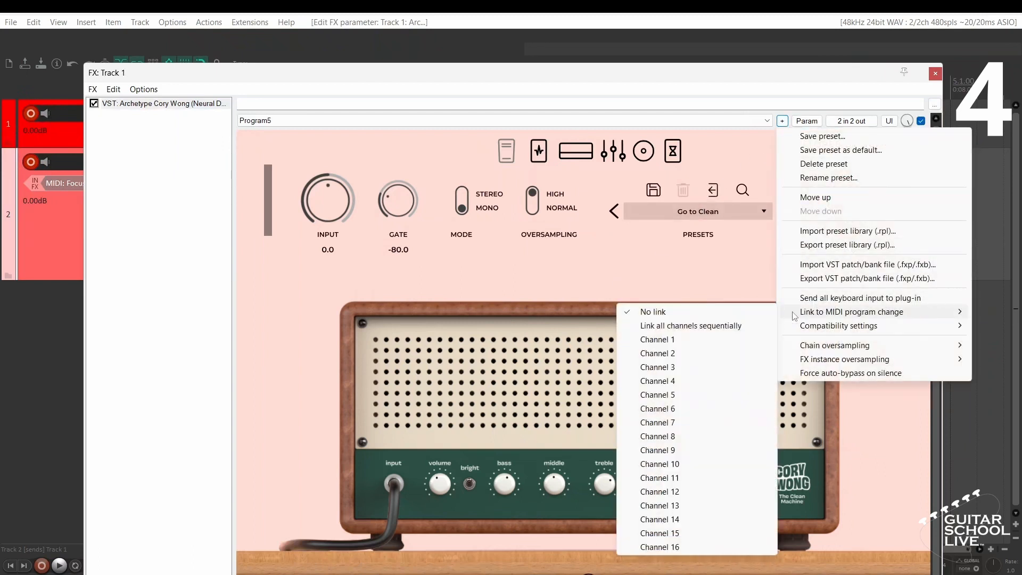
{"action": "left_click", "coordinate": [656, 339]}
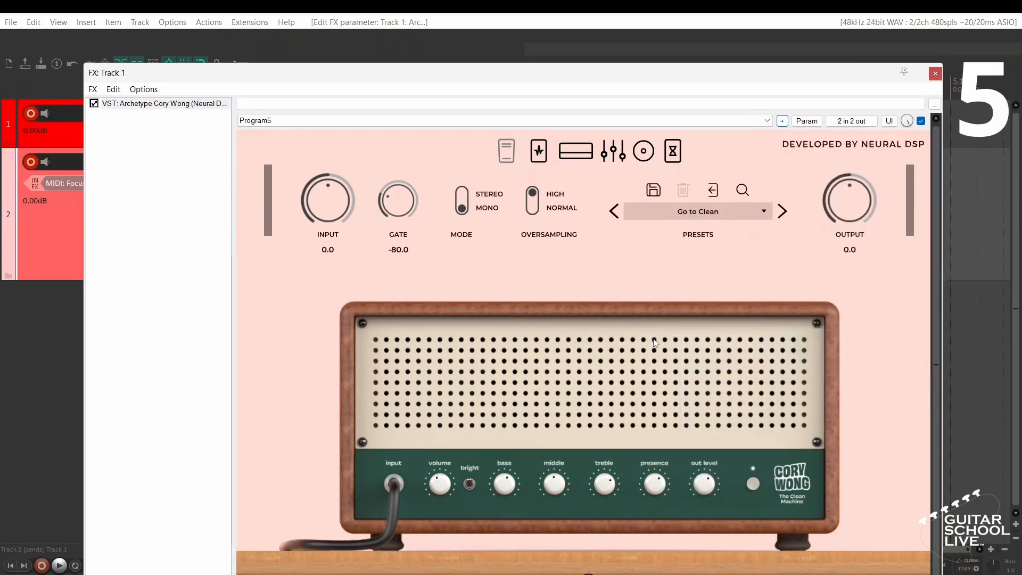
Step: In track 2's ReaControlMIDI, enable Bank/Program Select, load the GM.reabank file and choose the General MIDI bank
{"action": "left_click_drag", "start_coordinate": [490, 80], "coordinate": [785, 249]}
{"action": "left_click_drag", "start_coordinate": [661, 154], "coordinate": [474, 96]}
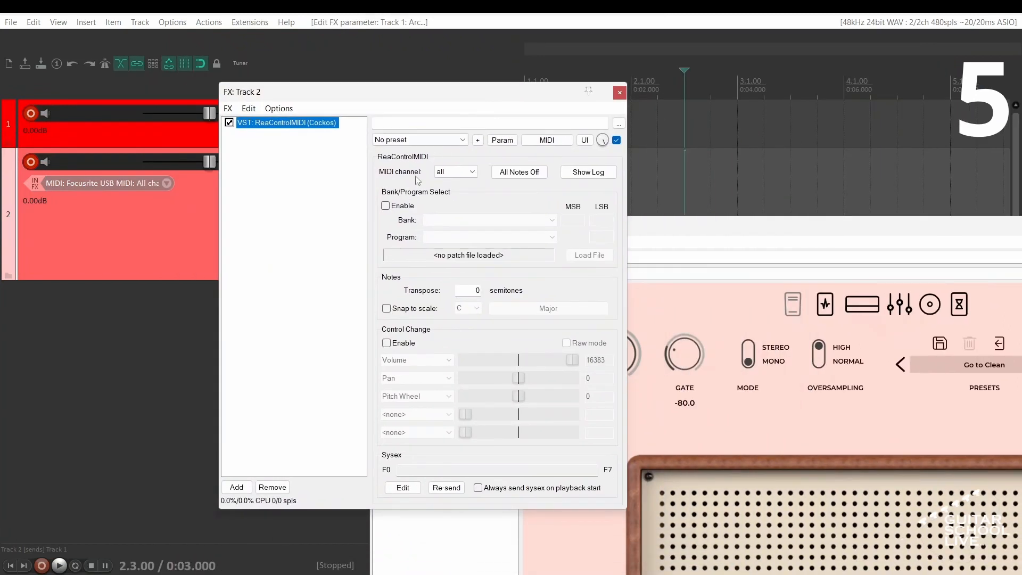
{"action": "left_click", "coordinate": [386, 206]}
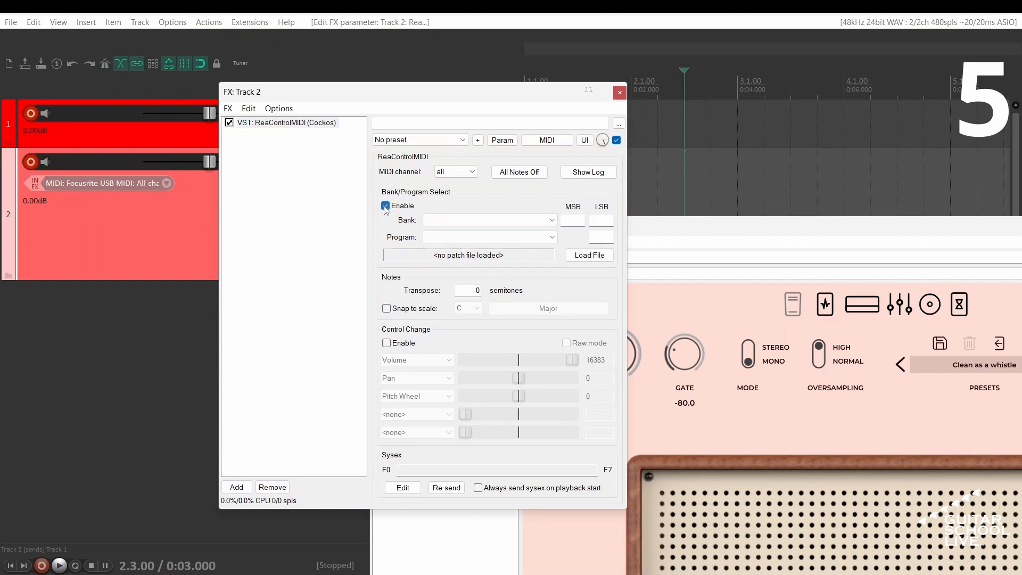
{"action": "left_click", "coordinate": [590, 255]}
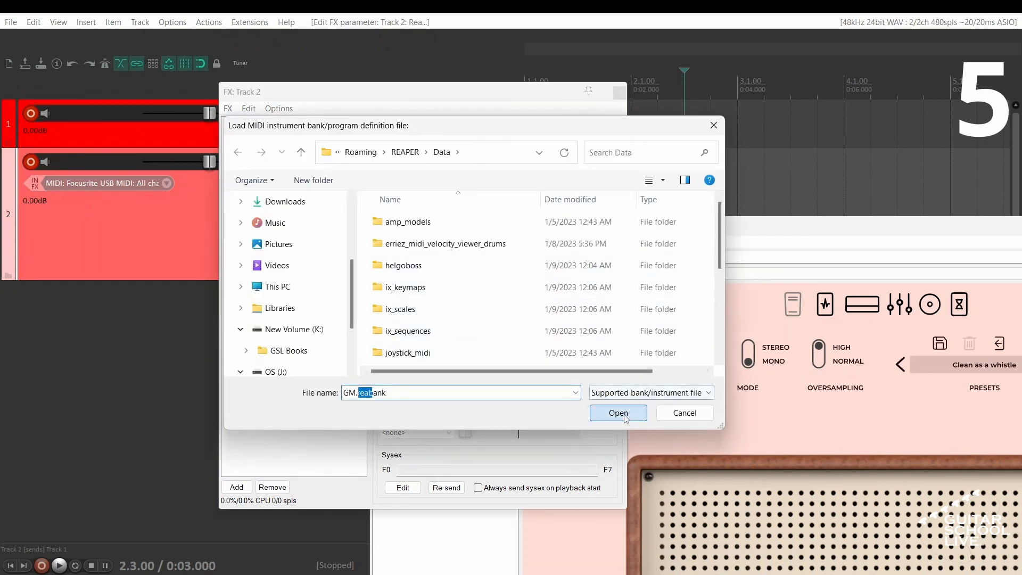
{"action": "left_click", "coordinate": [620, 414]}
{"action": "left_click", "coordinate": [546, 220]}
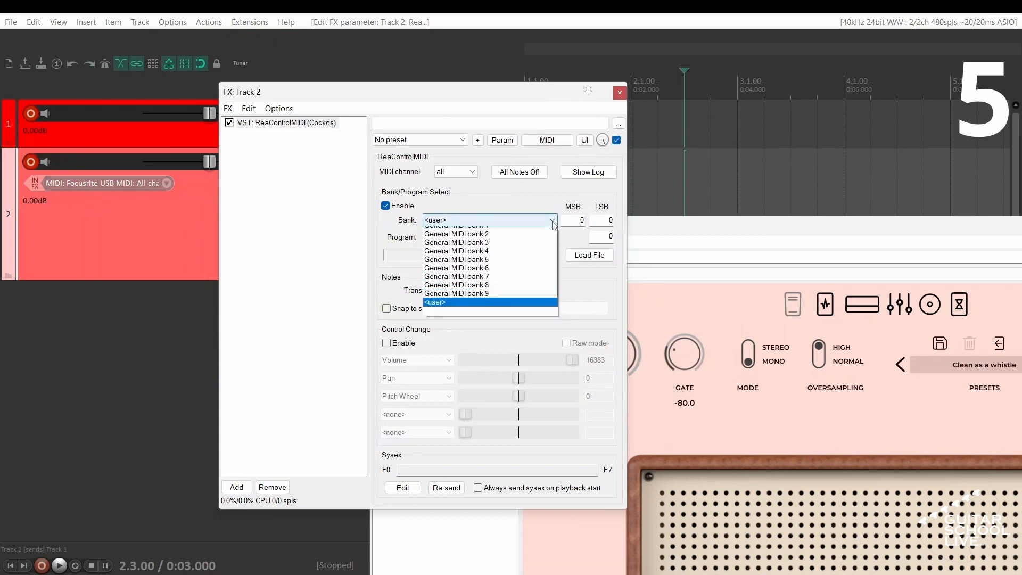
{"action": "left_click", "coordinate": [547, 232]}
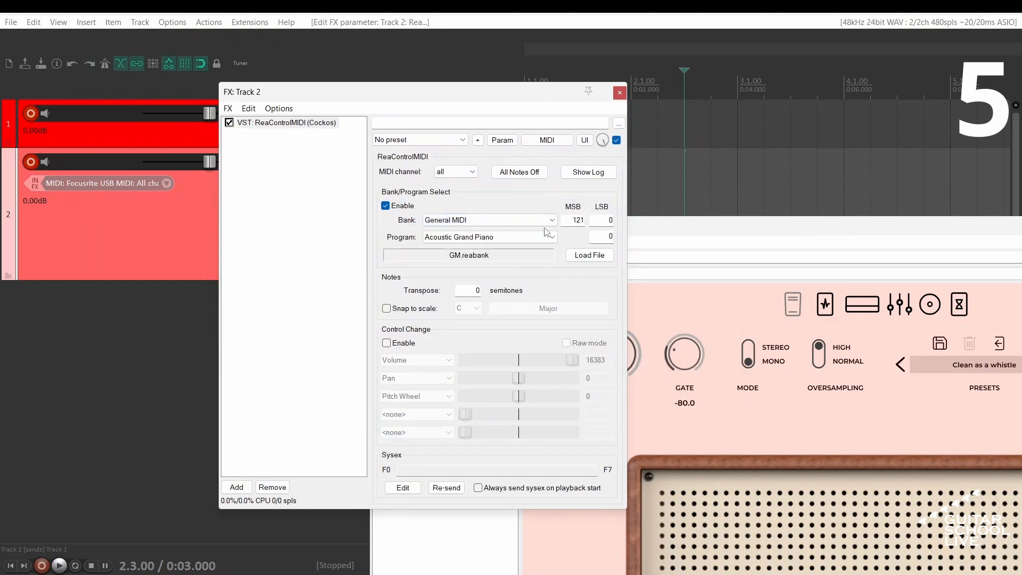
Step: Map the postal service pedal's footswitch in track 1's Archetype plug-in to the pedalboard with MIDI Learn, and end learn mode
{"action": "left_click_drag", "start_coordinate": [713, 230], "coordinate": [414, 67]}
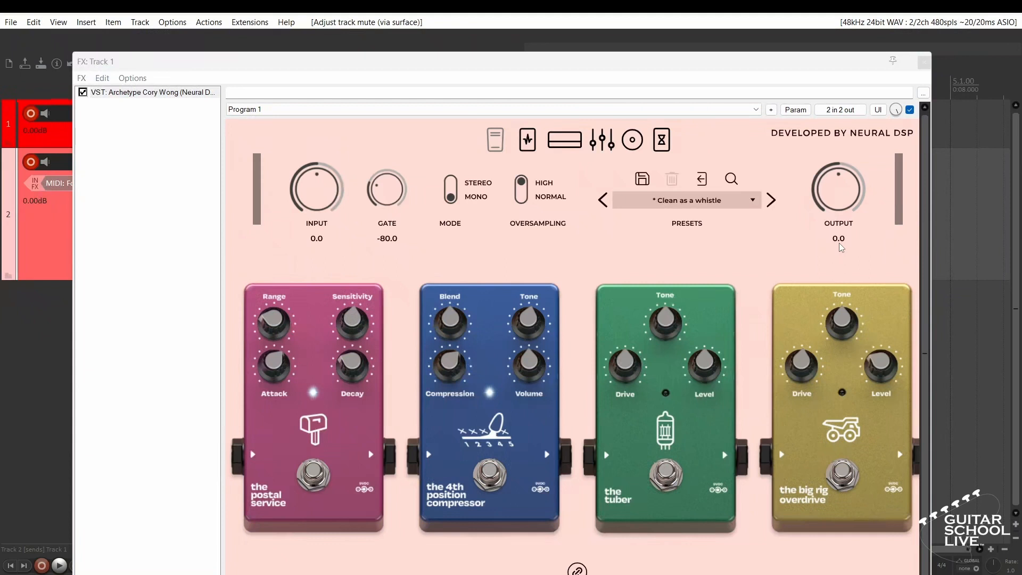
{"action": "right_click", "coordinate": [322, 461]}
{"action": "left_click", "coordinate": [335, 432]}
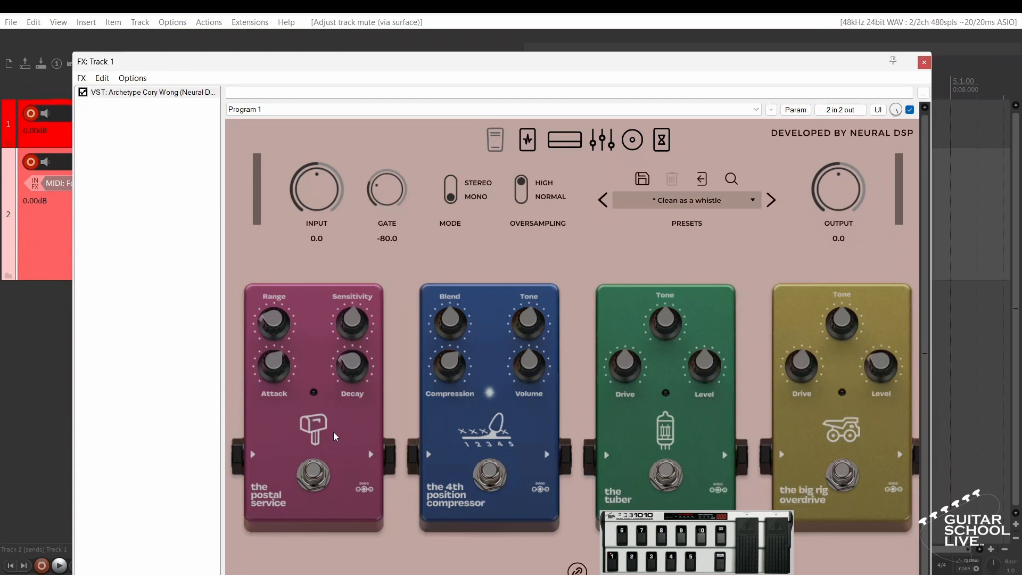
{"action": "right_click", "coordinate": [315, 473]}
{"action": "left_click", "coordinate": [337, 431]}
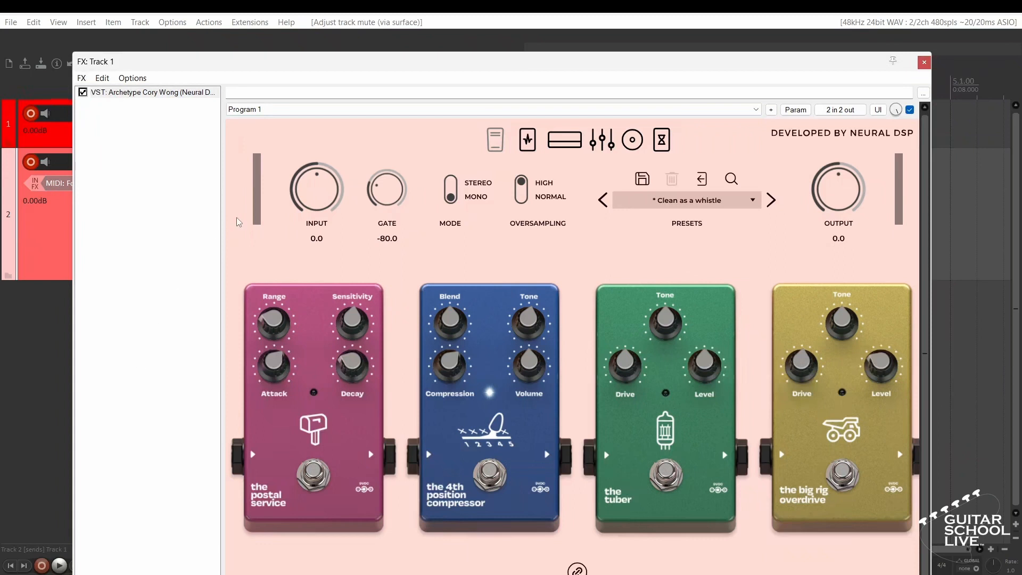
Step: Map the Input Gain knob to the pedalboard with MIDI Learn, and end learn mode
{"action": "right_click", "coordinate": [319, 197]}
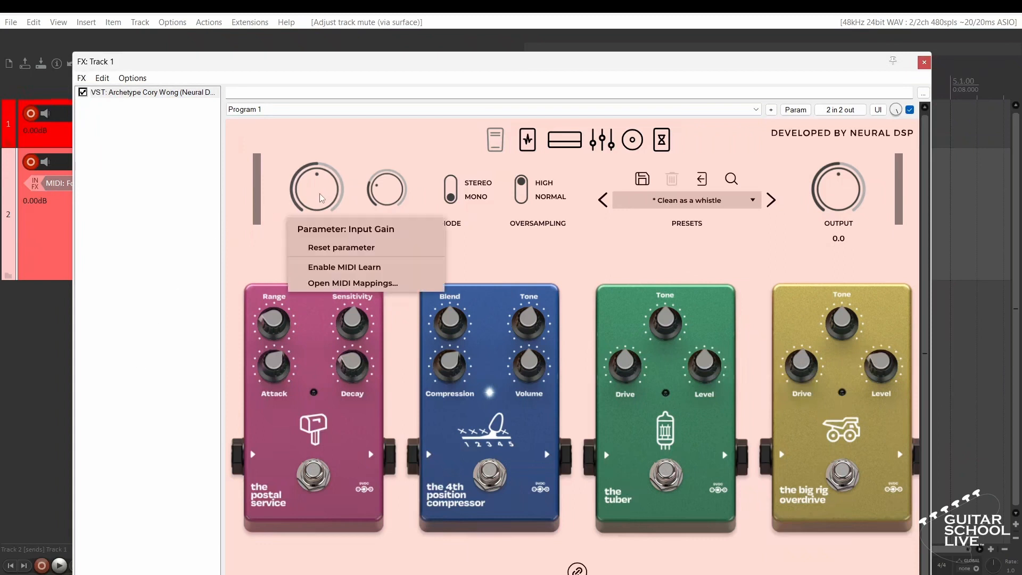
{"action": "left_click", "coordinate": [343, 268]}
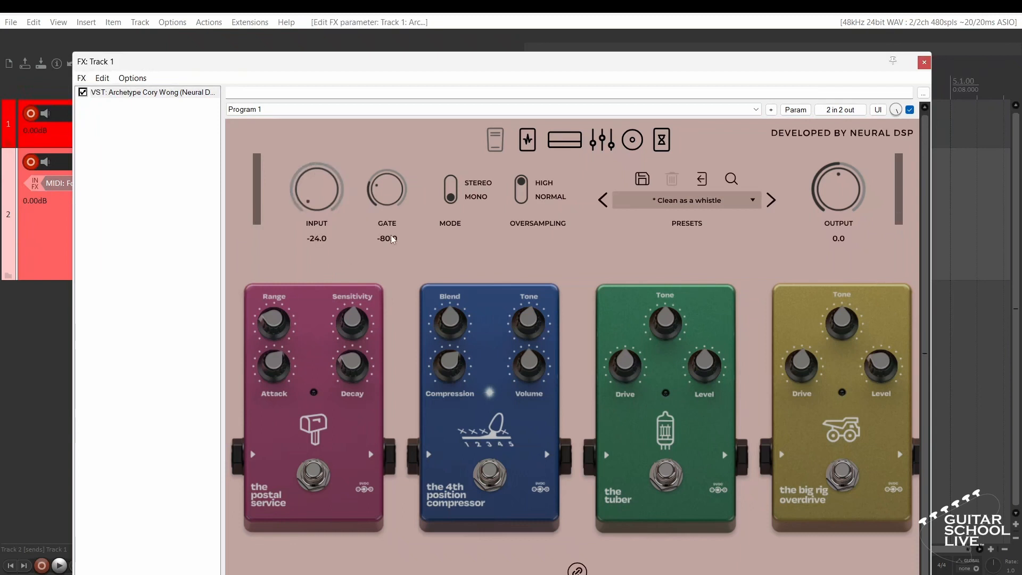
{"action": "right_click", "coordinate": [318, 193]}
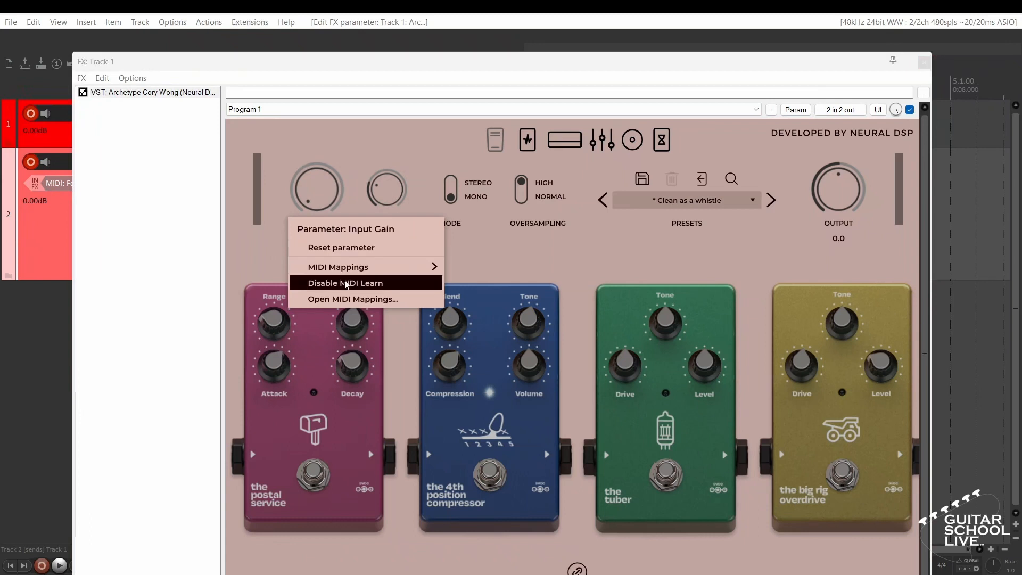
{"action": "left_click", "coordinate": [342, 283]}
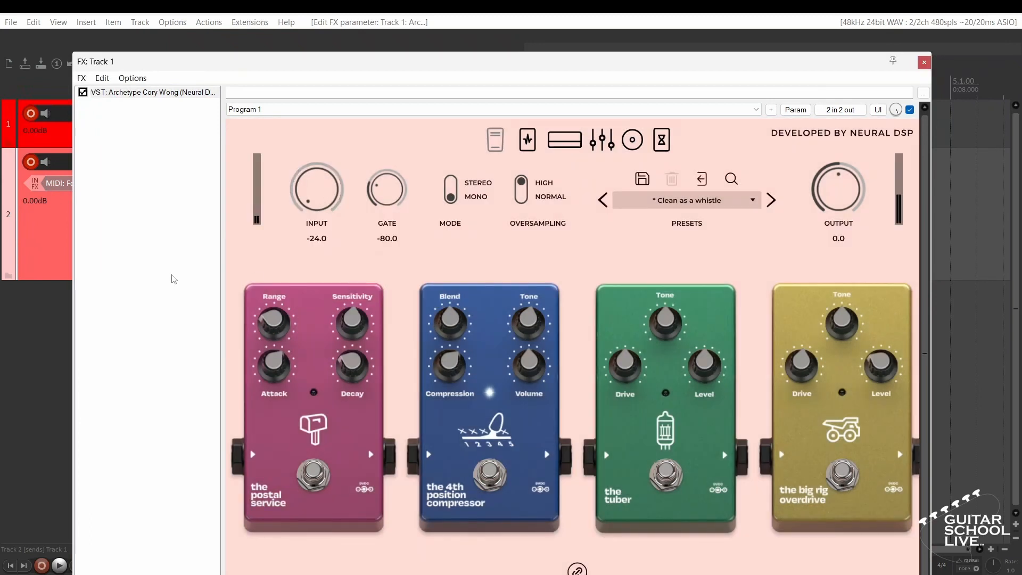